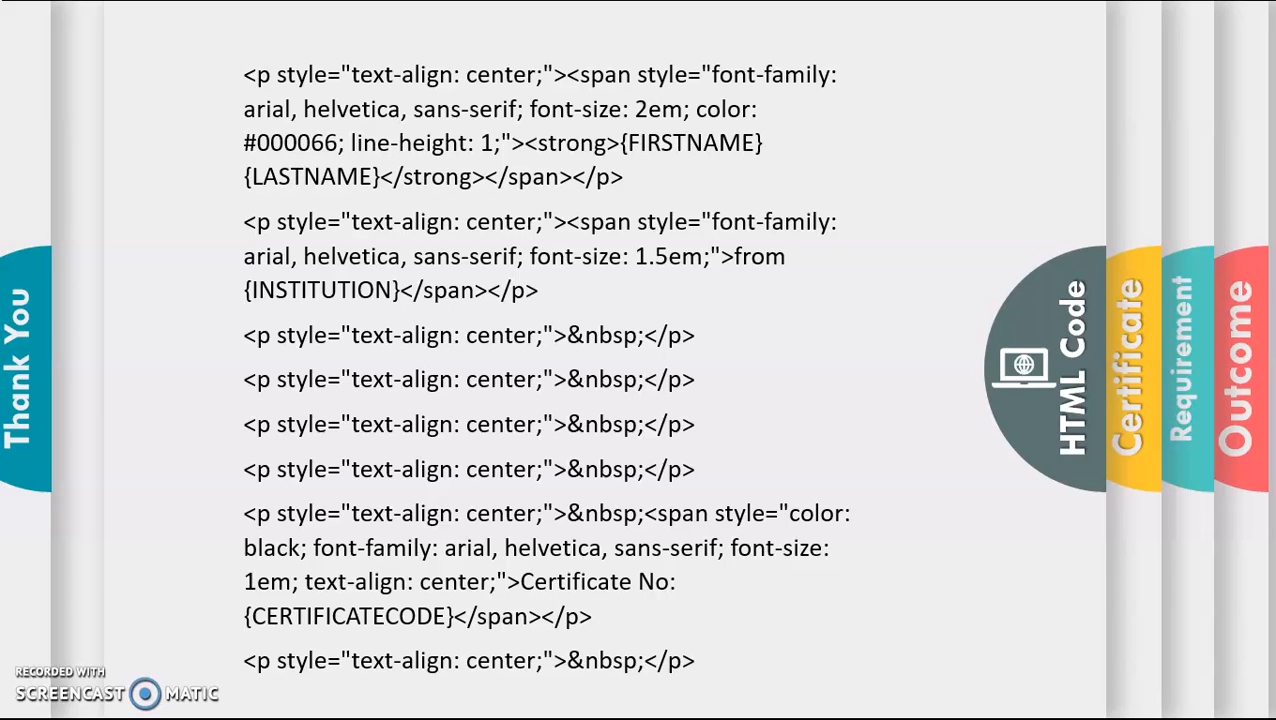
Leave the slide show, switch to Chrome and open the settings of the Course Completion Certificate - Demo activity for editing
{"action": "key", "text": "Escape"}
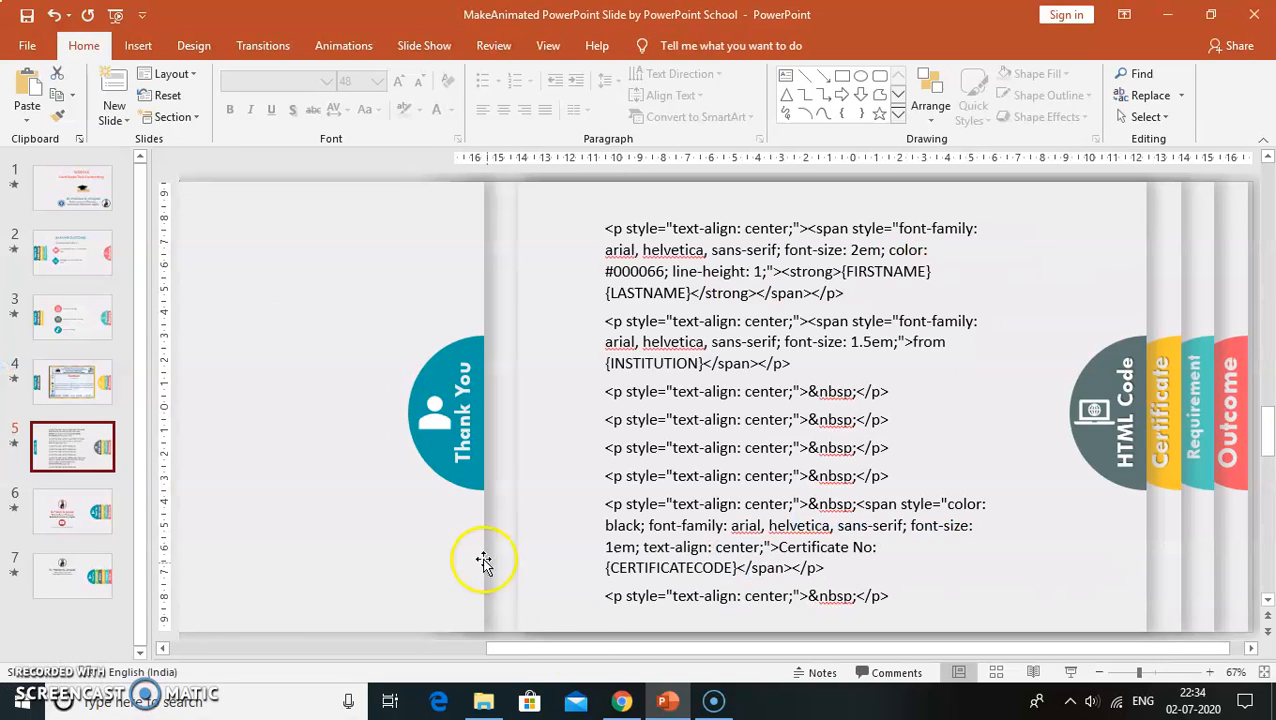
{"action": "left_click", "coordinate": [622, 700]}
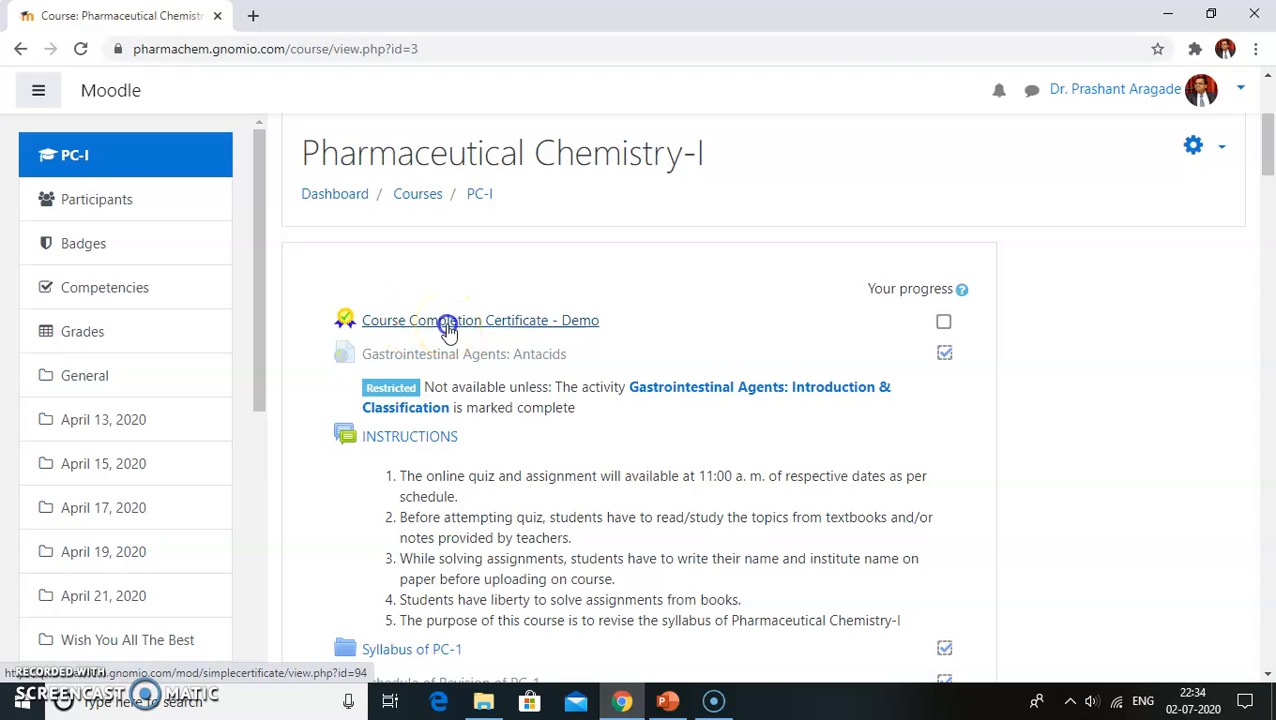
{"action": "left_click", "coordinate": [447, 325]}
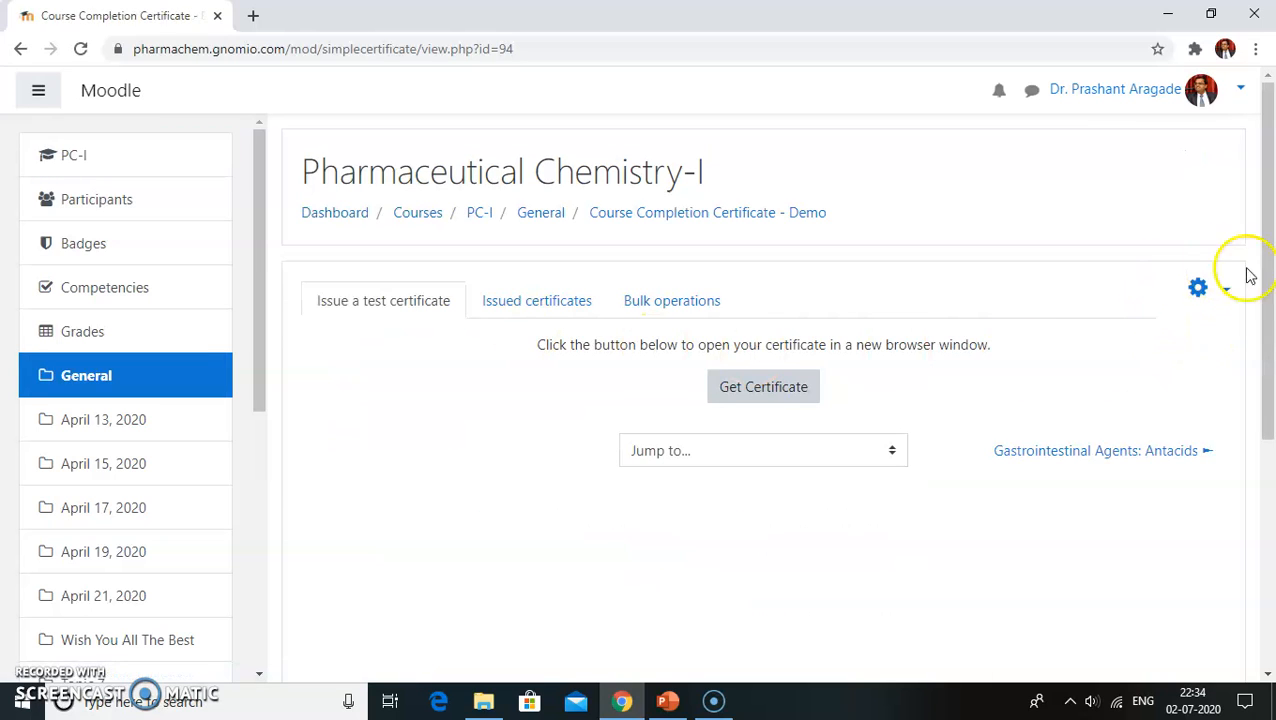
{"action": "left_click", "coordinate": [1227, 292]}
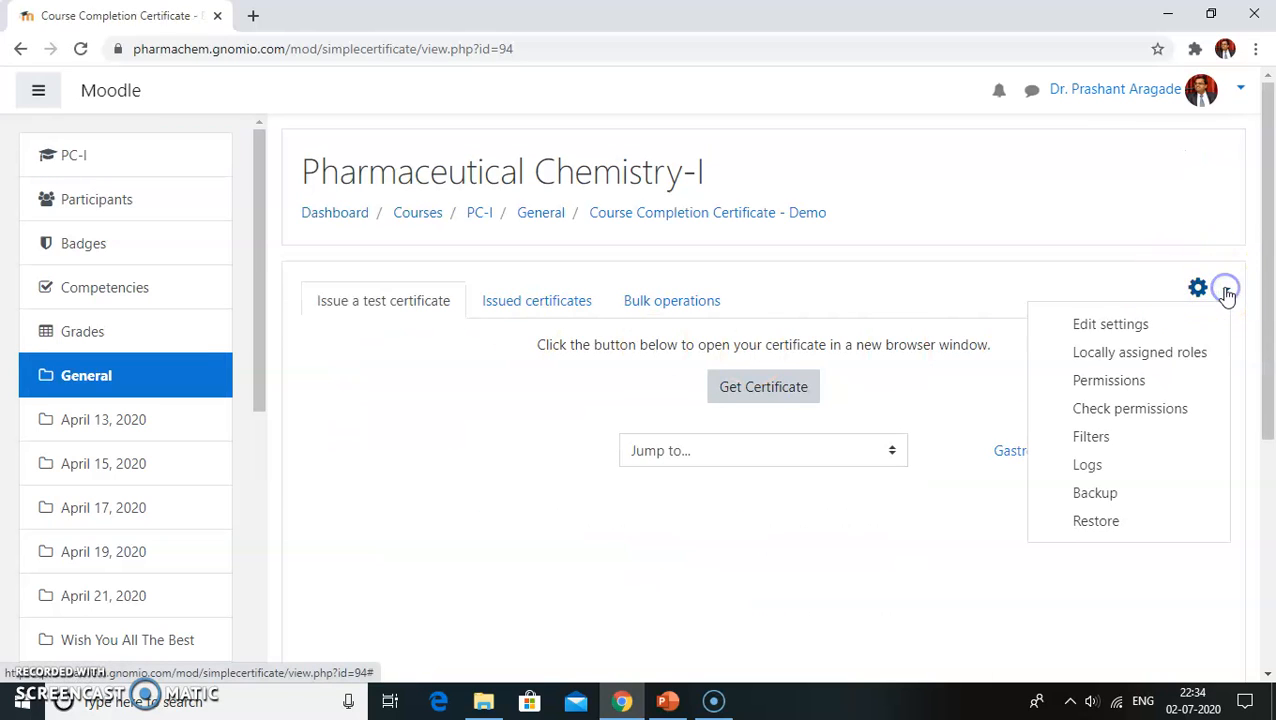
{"action": "left_click", "coordinate": [1105, 327]}
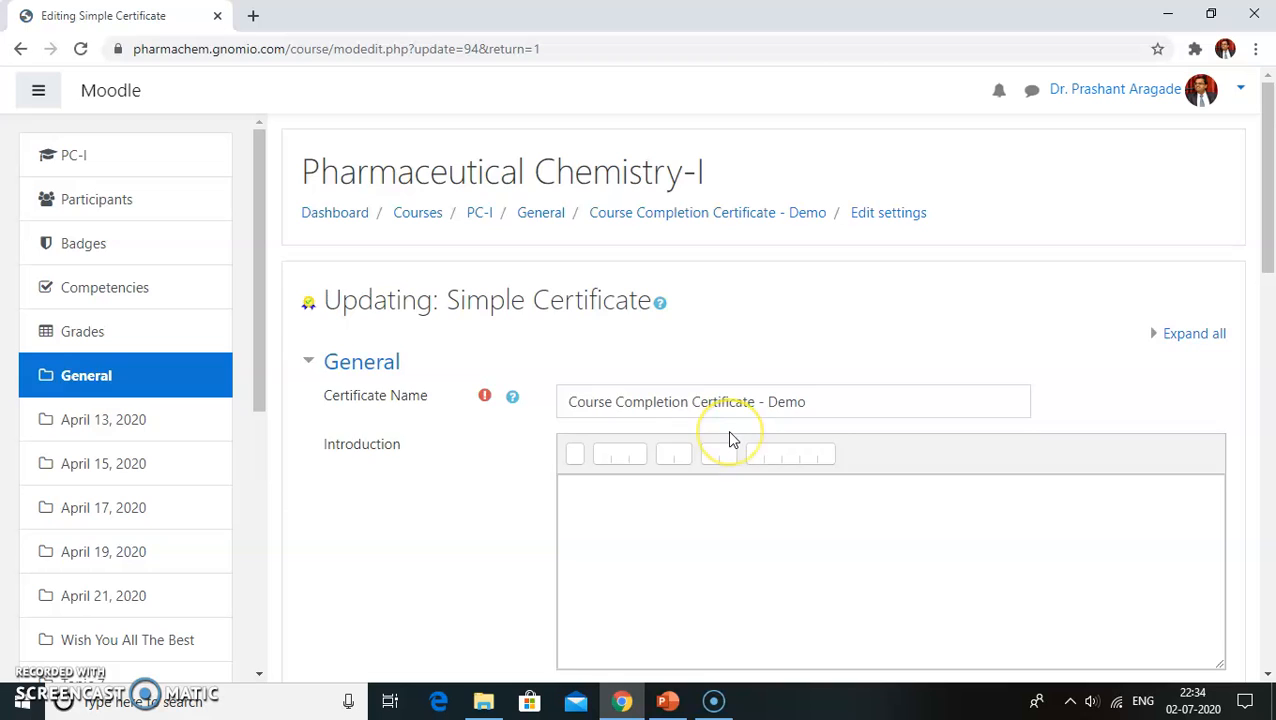
Examine the certificate's design options, including its image file, text placeholders, width, height and text position values
{"action": "scroll", "coordinate": [730, 433], "scroll_direction": "down", "scroll_amount": 1}
{"action": "scroll", "coordinate": [730, 435], "scroll_direction": "down", "scroll_amount": 6}
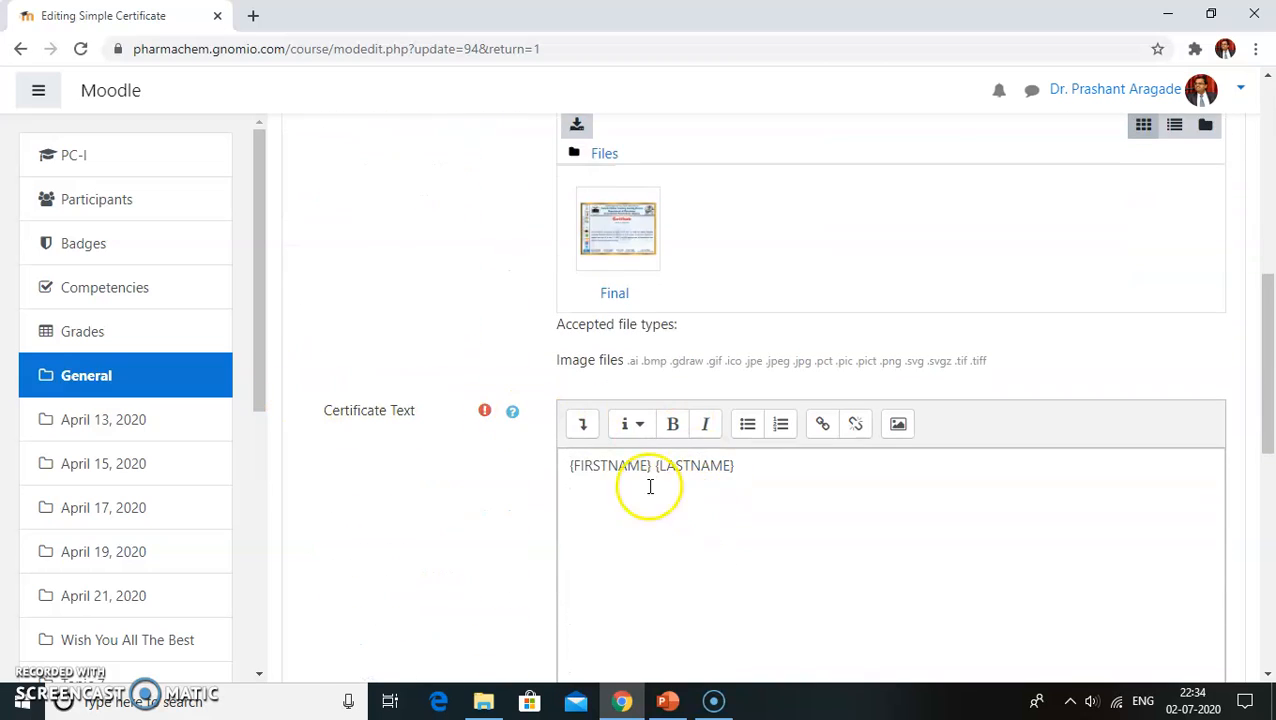
{"action": "scroll", "coordinate": [740, 540], "scroll_direction": "down", "scroll_amount": 1}
{"action": "scroll", "coordinate": [743, 548], "scroll_direction": "down", "scroll_amount": 2}
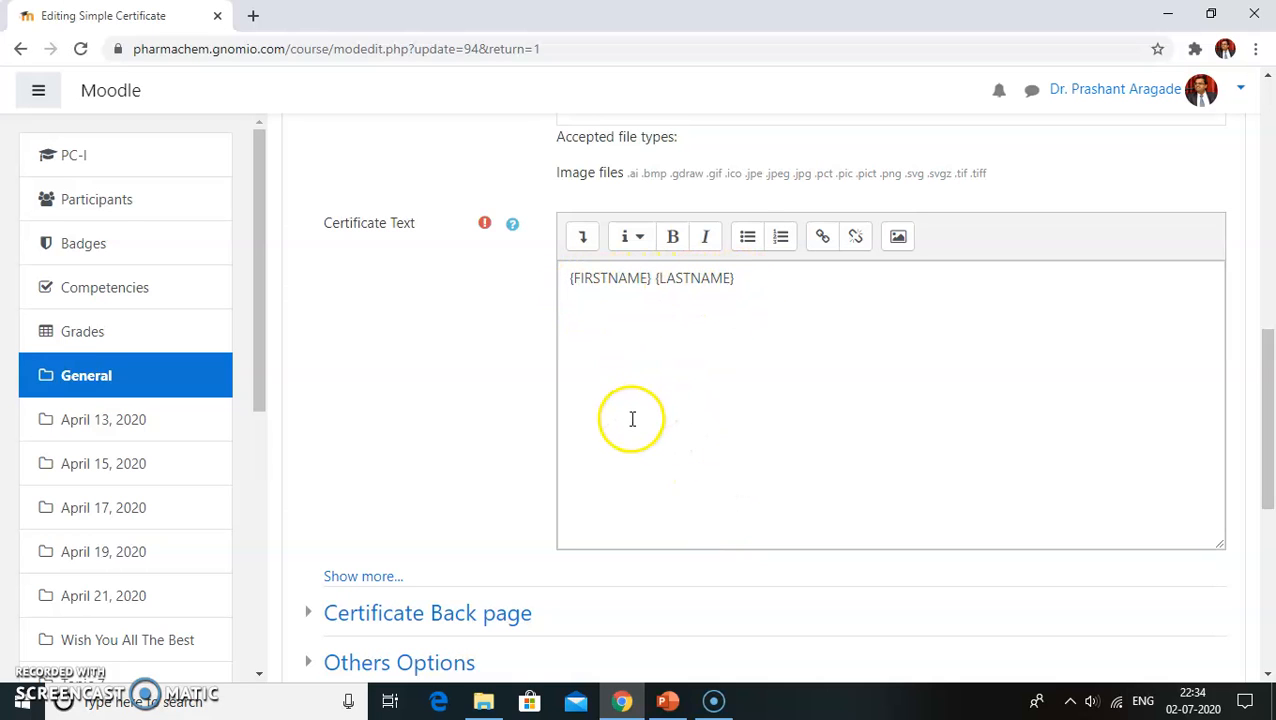
{"action": "scroll", "coordinate": [632, 419], "scroll_direction": "down", "scroll_amount": 2}
{"action": "left_click", "coordinate": [379, 387]}
{"action": "scroll", "coordinate": [379, 390], "scroll_direction": "down", "scroll_amount": 1}
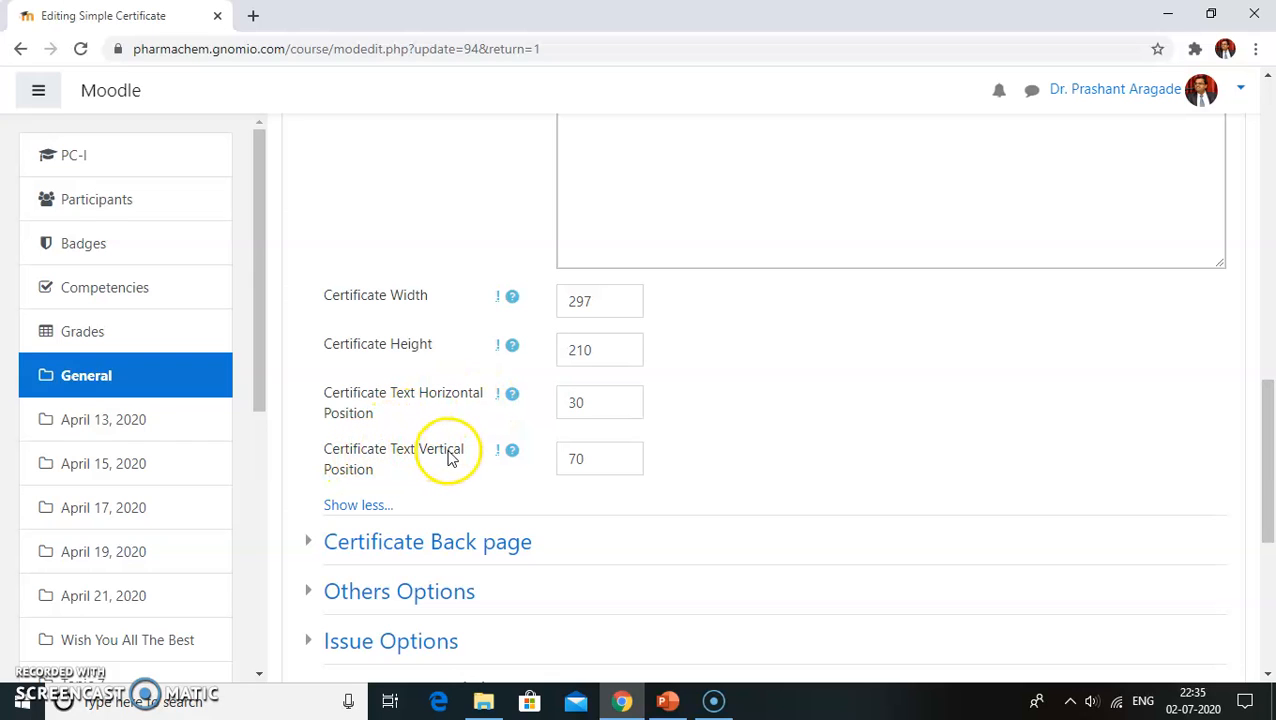
Save and display the certificate activity, generate a test certificate to check the name placement, and close its window
{"action": "scroll", "coordinate": [478, 470], "scroll_direction": "down", "scroll_amount": 5}
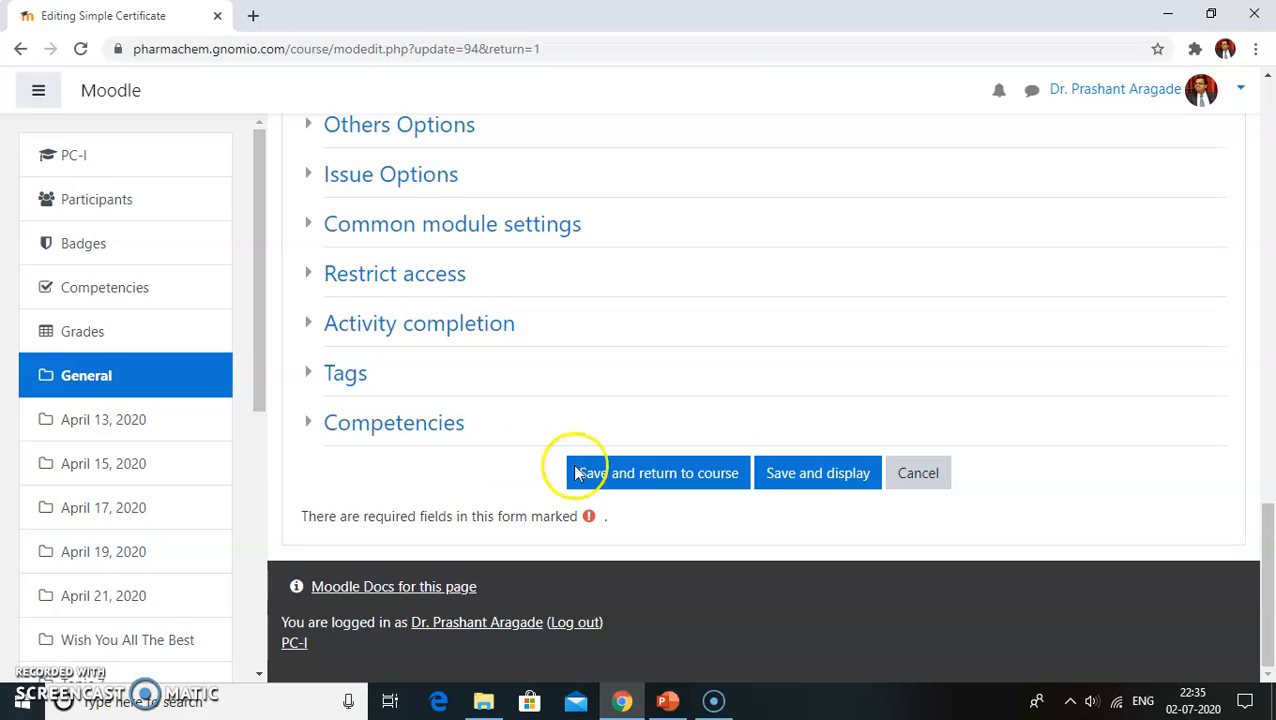
{"action": "left_click", "coordinate": [817, 475]}
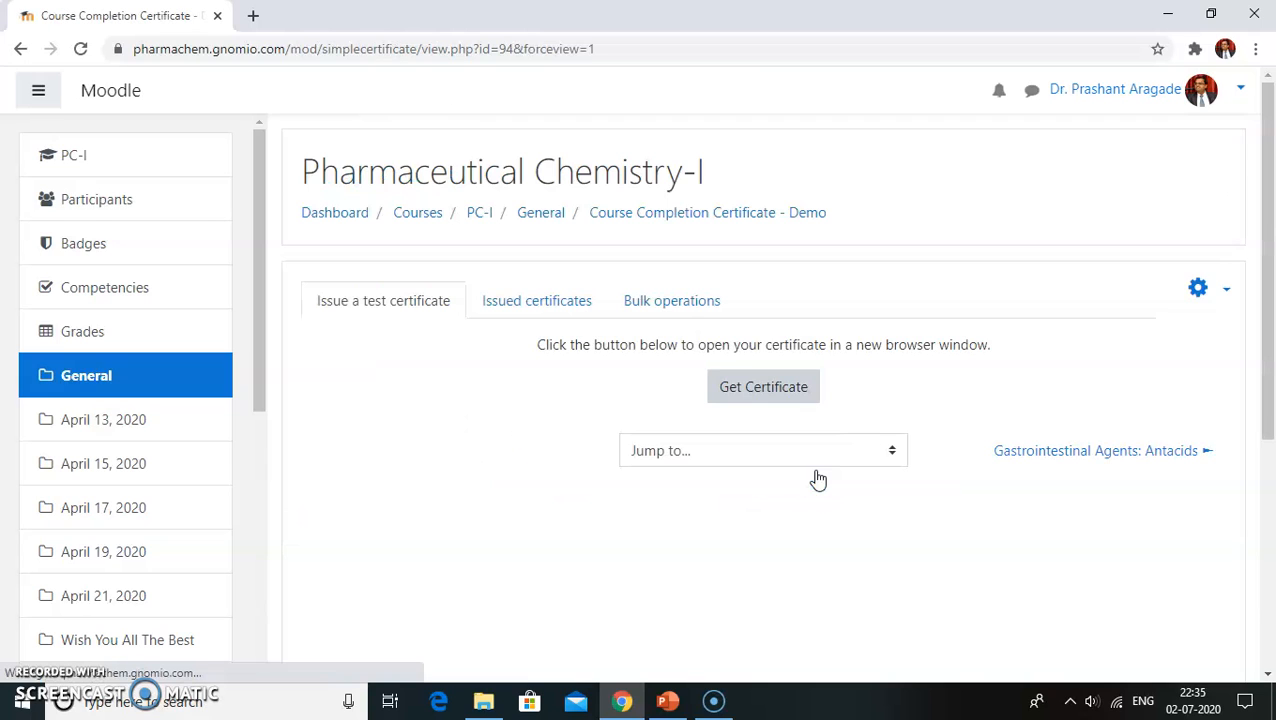
{"action": "left_click", "coordinate": [746, 392]}
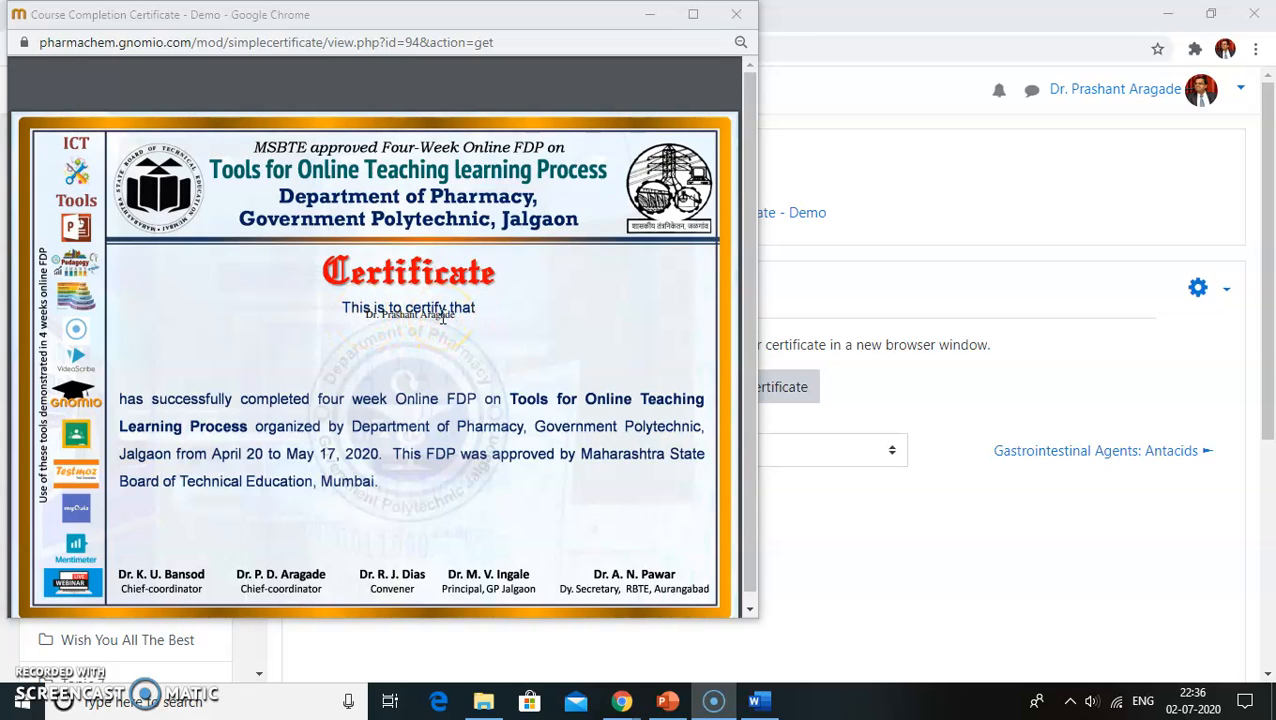
{"action": "left_click", "coordinate": [736, 14]}
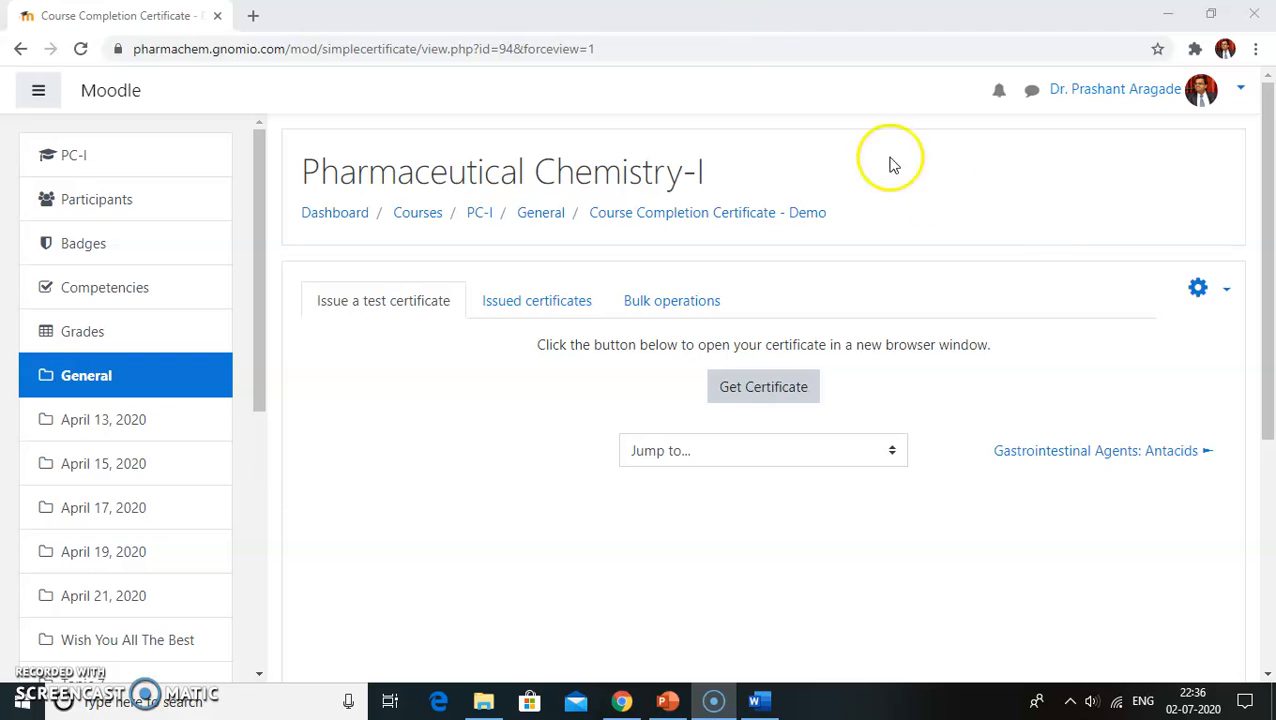
Reopen the certificate's settings and clear the existing Certificate Text in its HTML source view
{"action": "left_click", "coordinate": [1224, 291]}
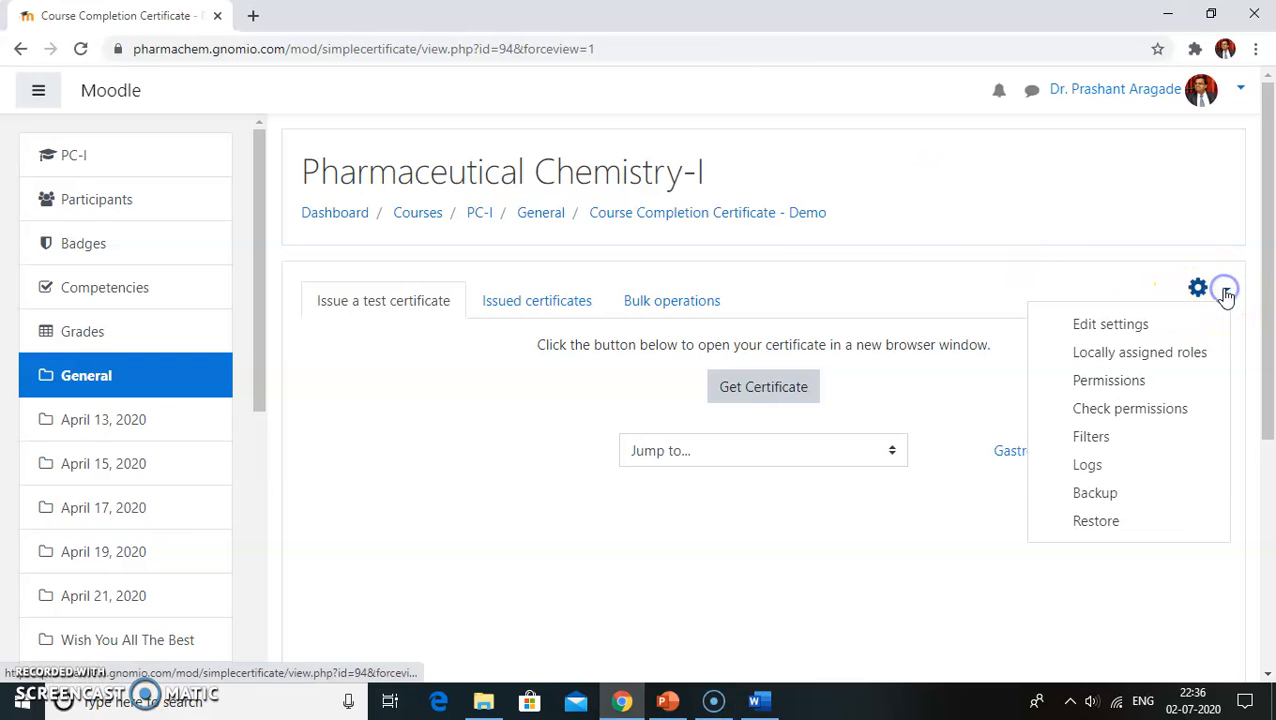
{"action": "left_click", "coordinate": [1110, 326]}
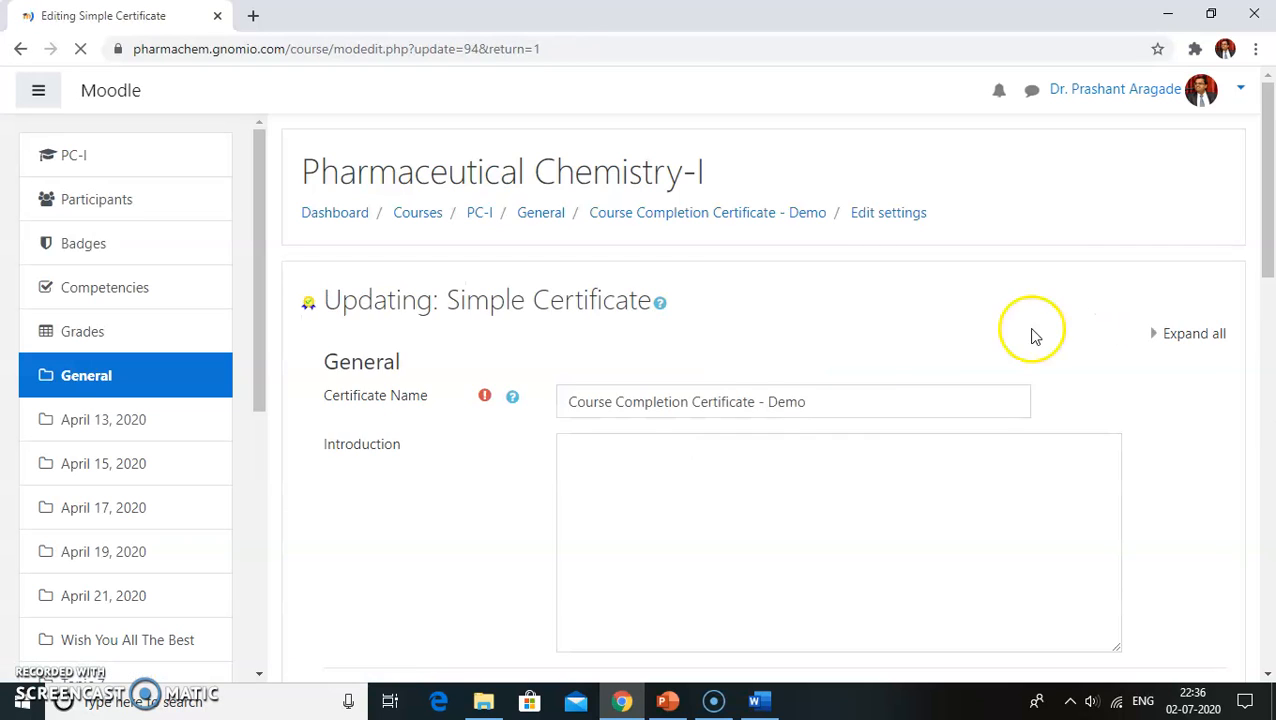
{"action": "scroll", "coordinate": [750, 415], "scroll_direction": "down", "scroll_amount": 5}
{"action": "scroll", "coordinate": [733, 410], "scroll_direction": "down", "scroll_amount": 4}
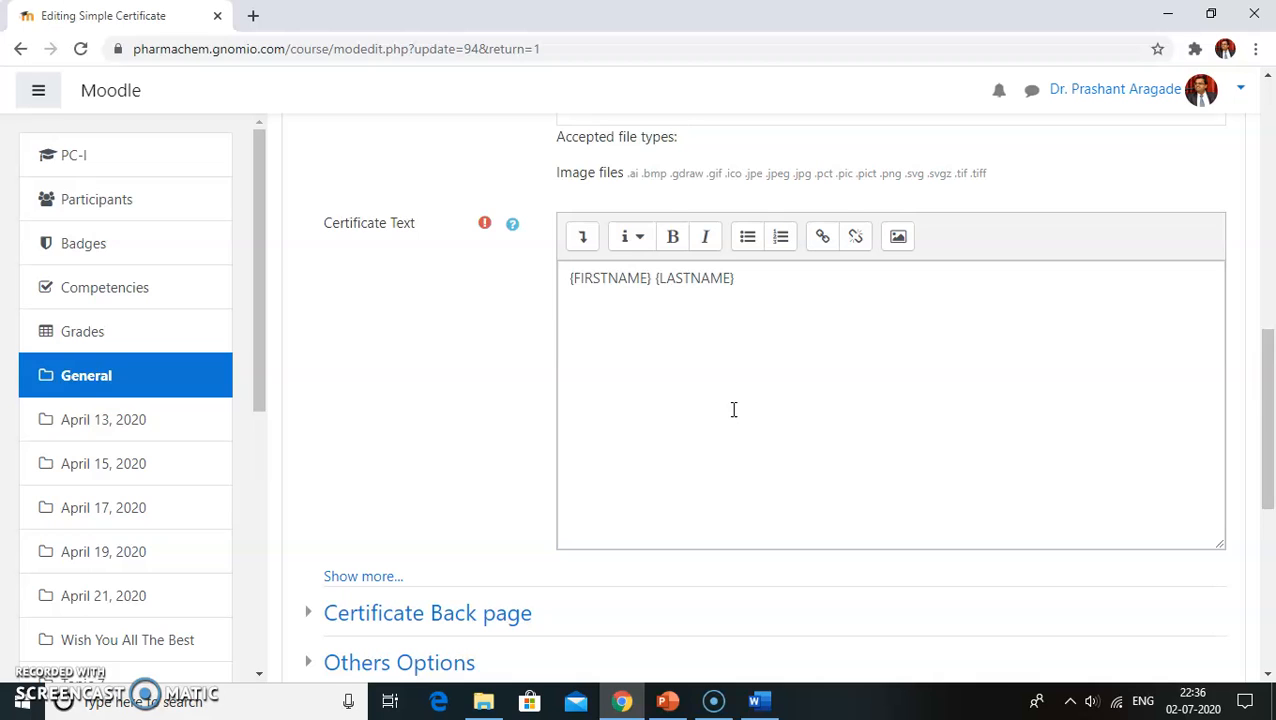
{"action": "left_click", "coordinate": [582, 240]}
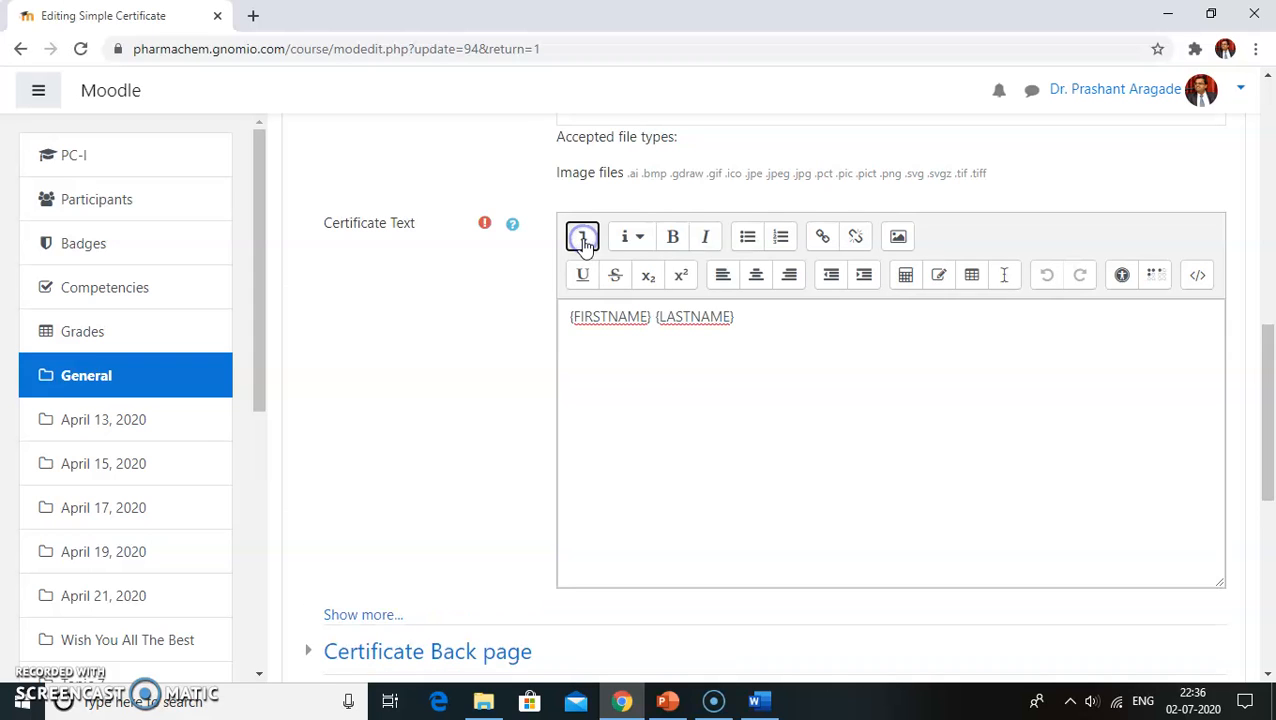
{"action": "left_click", "coordinate": [1199, 278]}
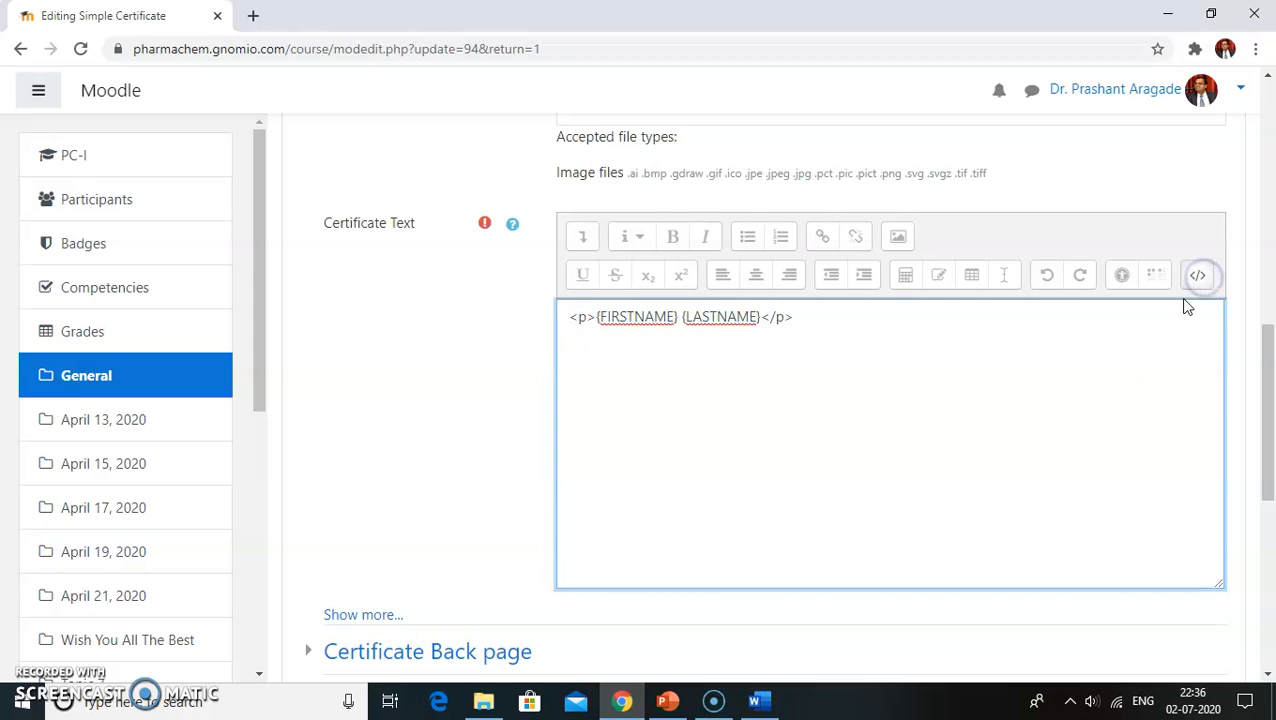
{"action": "key", "text": "ctrl+a"}
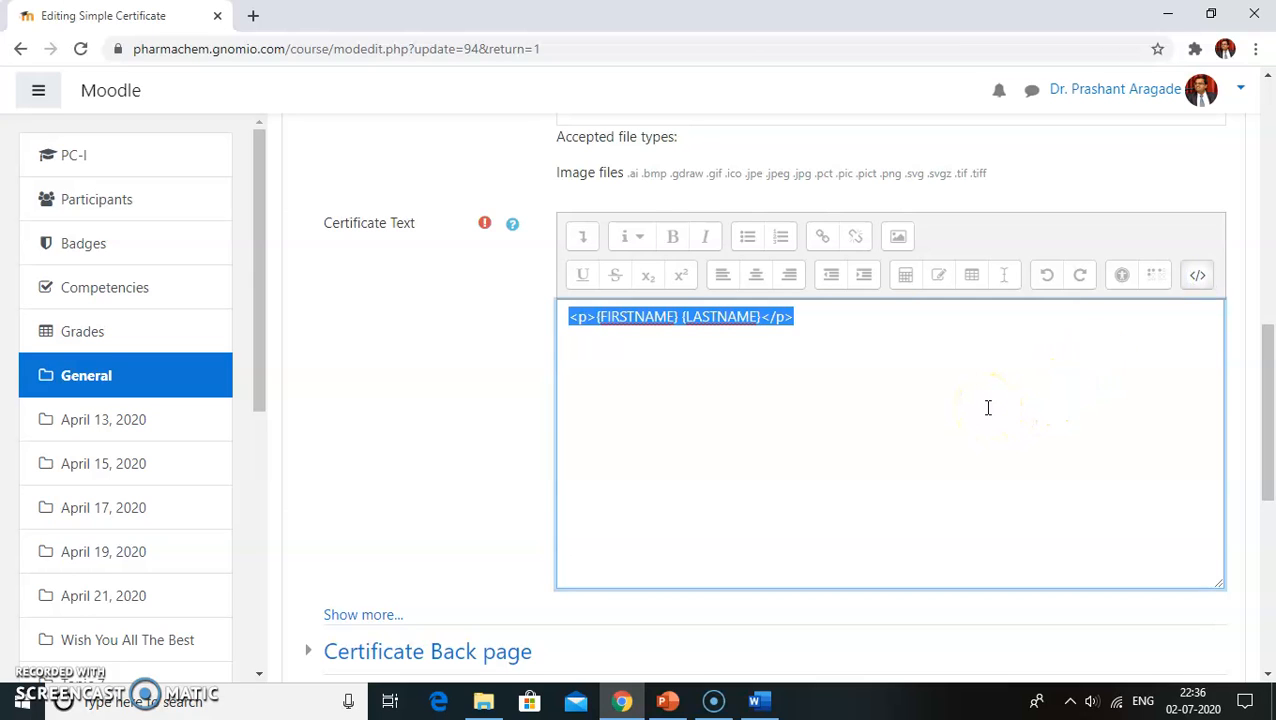
{"action": "key", "text": "Delete"}
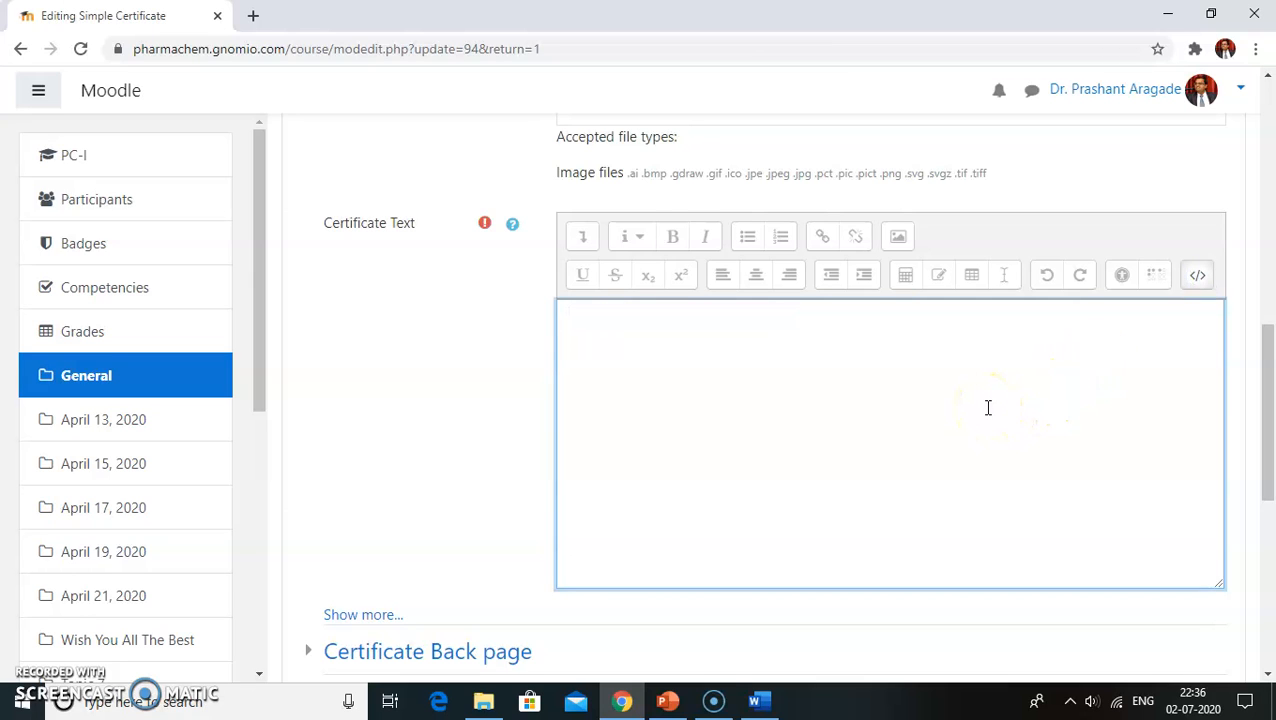
Copy all the HTML code from the Simple Certificate HTML Code Word document into the Certificate Text source and return to the formatted view
{"action": "left_click", "coordinate": [757, 701]}
{"action": "left_click_drag", "start_coordinate": [406, 264], "coordinate": [709, 572]}
{"action": "key", "text": "ctrl+c"}
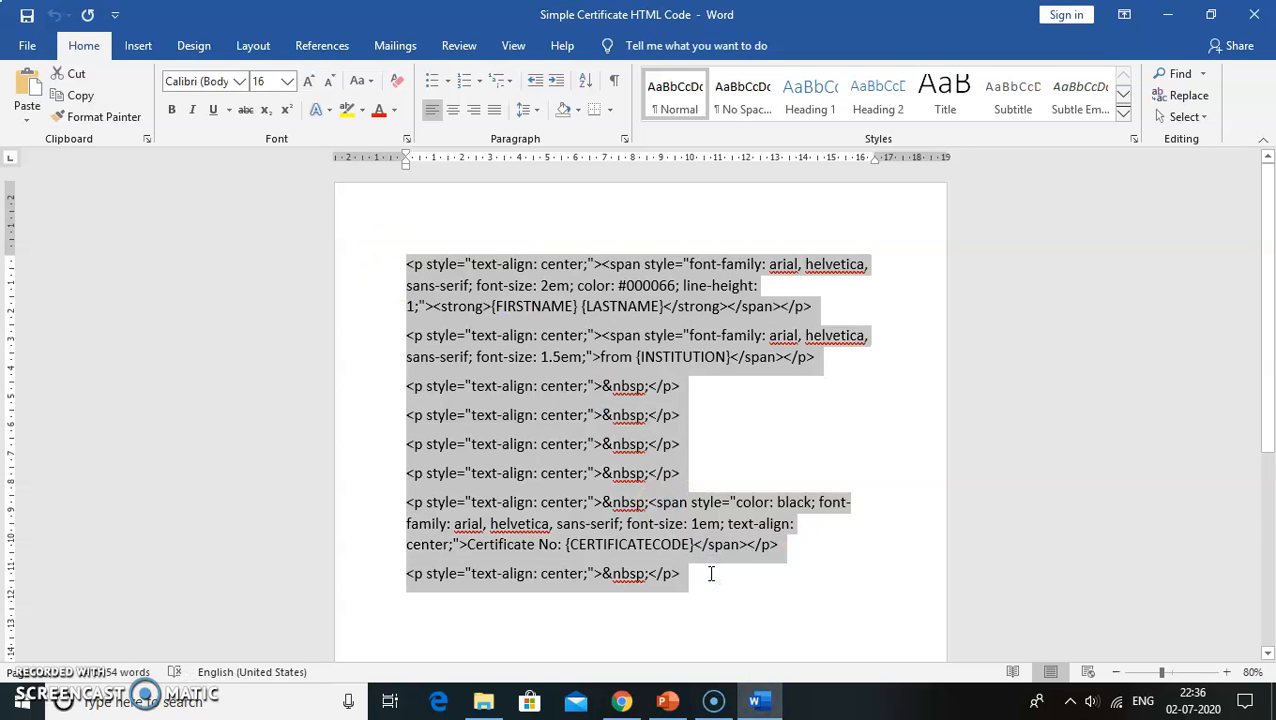
{"action": "key", "text": "alt+Tab"}
{"action": "left_click", "coordinate": [700, 398]}
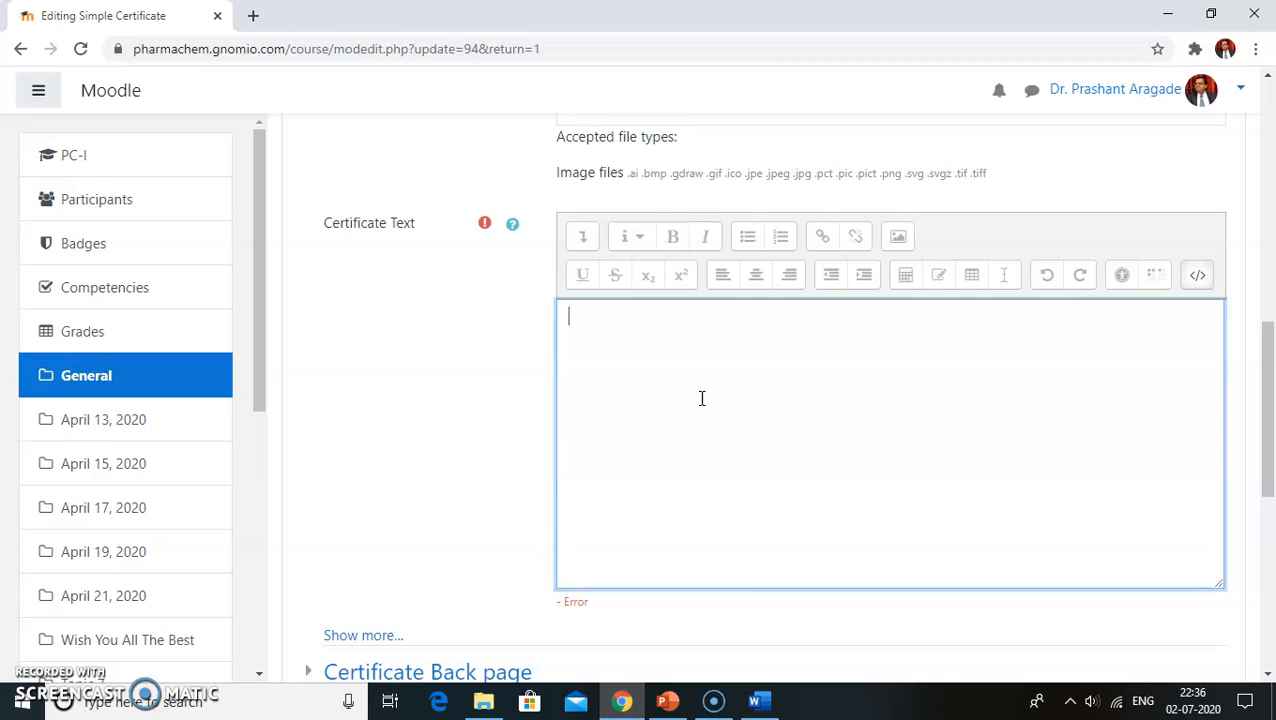
{"action": "key", "text": "ctrl+v"}
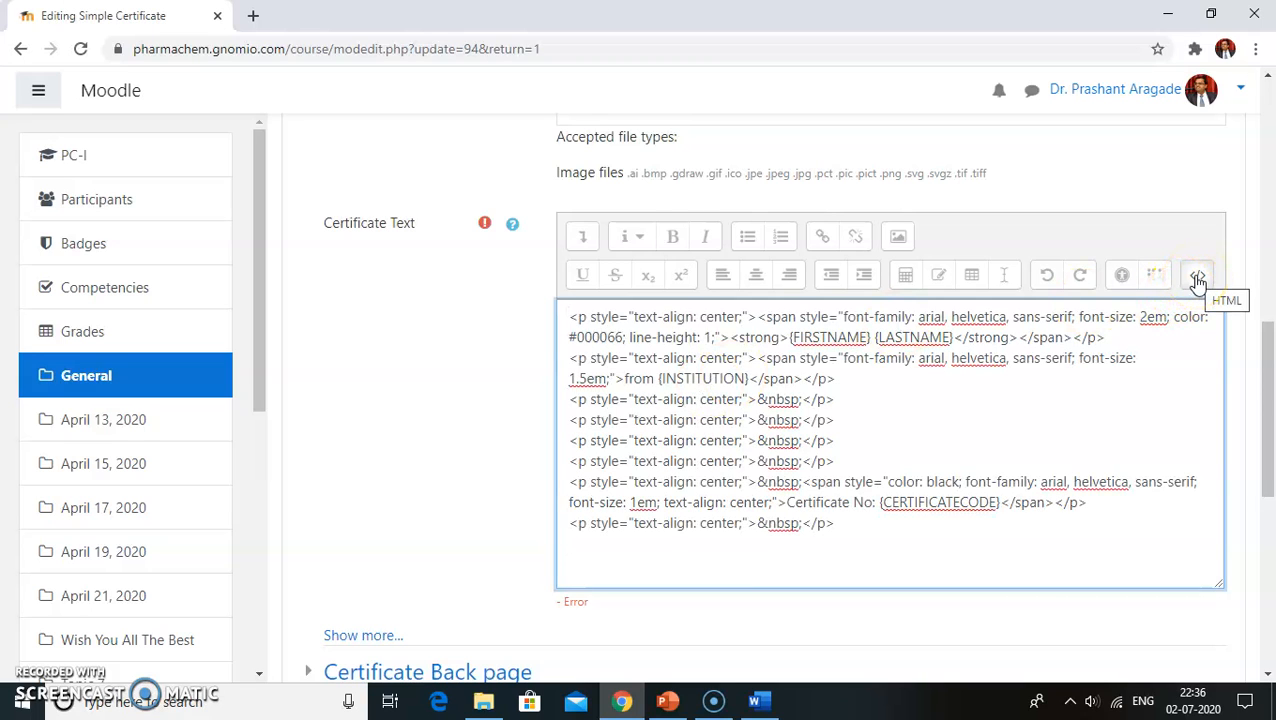
{"action": "left_click", "coordinate": [1197, 278]}
{"action": "left_click", "coordinate": [705, 322]}
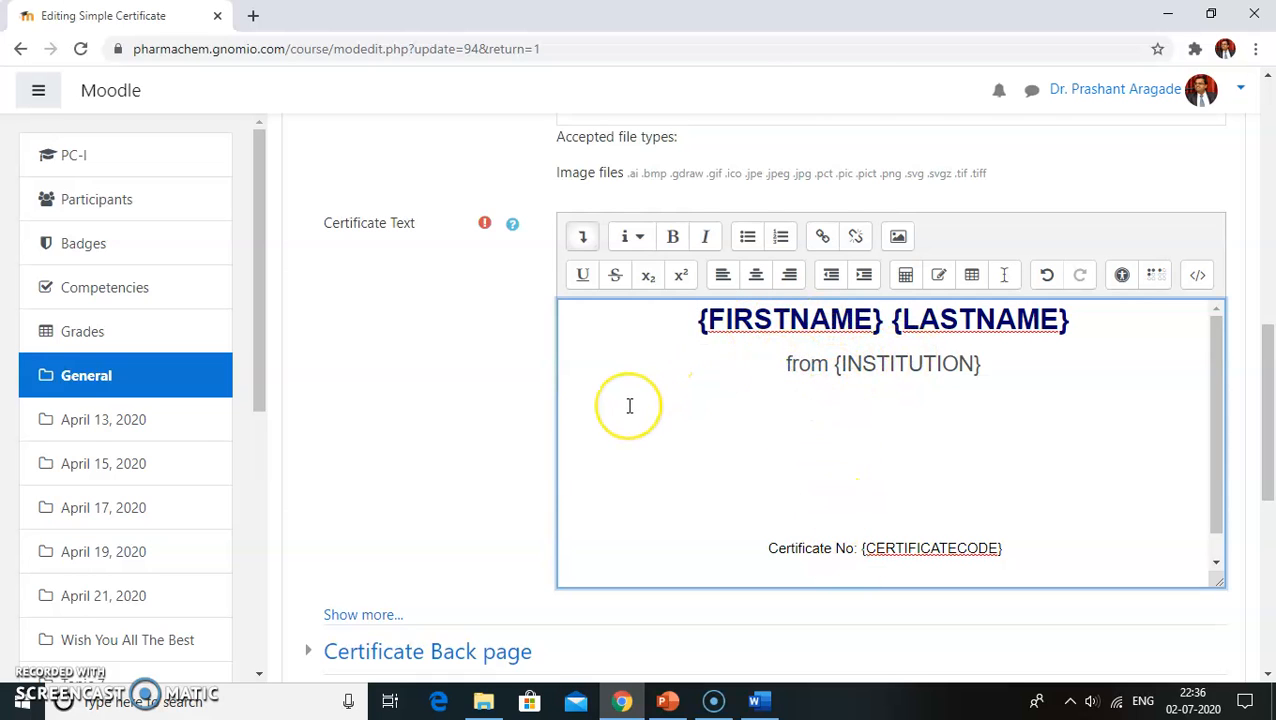
Check the formatted certificate text against the background image and the expanded size and text position settings
{"action": "scroll", "coordinate": [629, 405], "scroll_direction": "down", "scroll_amount": 1}
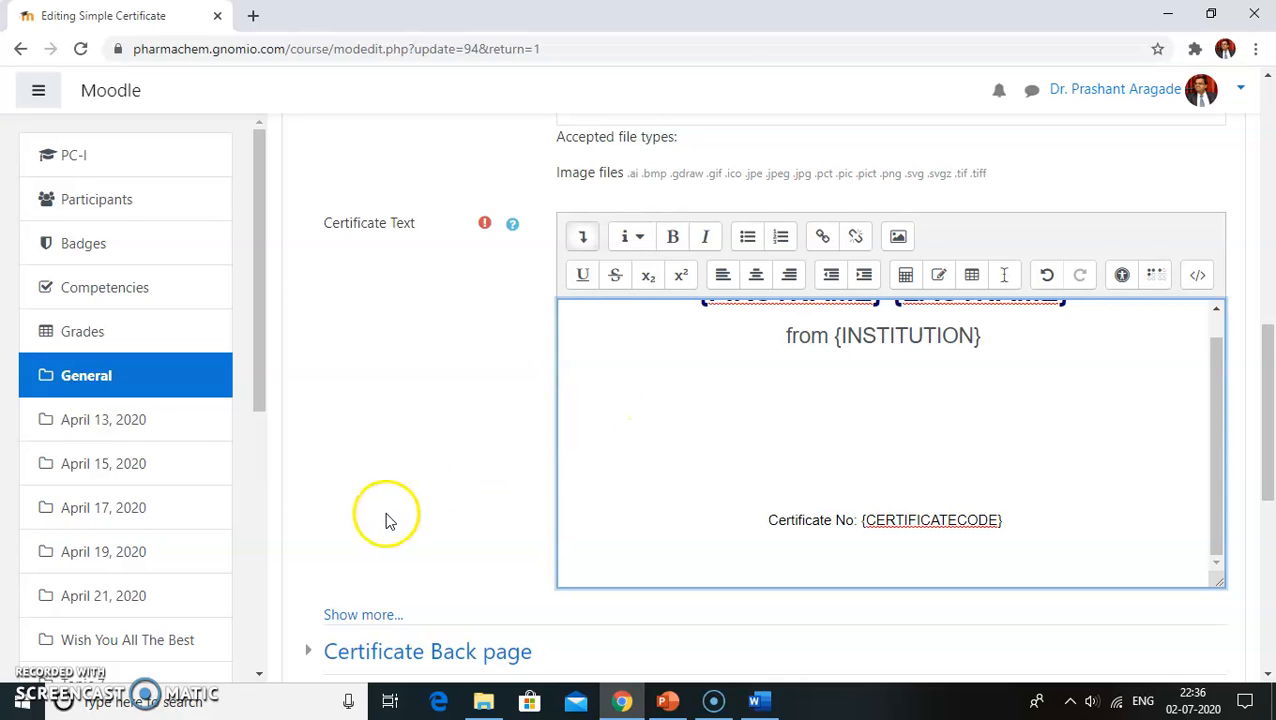
{"action": "scroll", "coordinate": [527, 336], "scroll_direction": "up", "scroll_amount": 3}
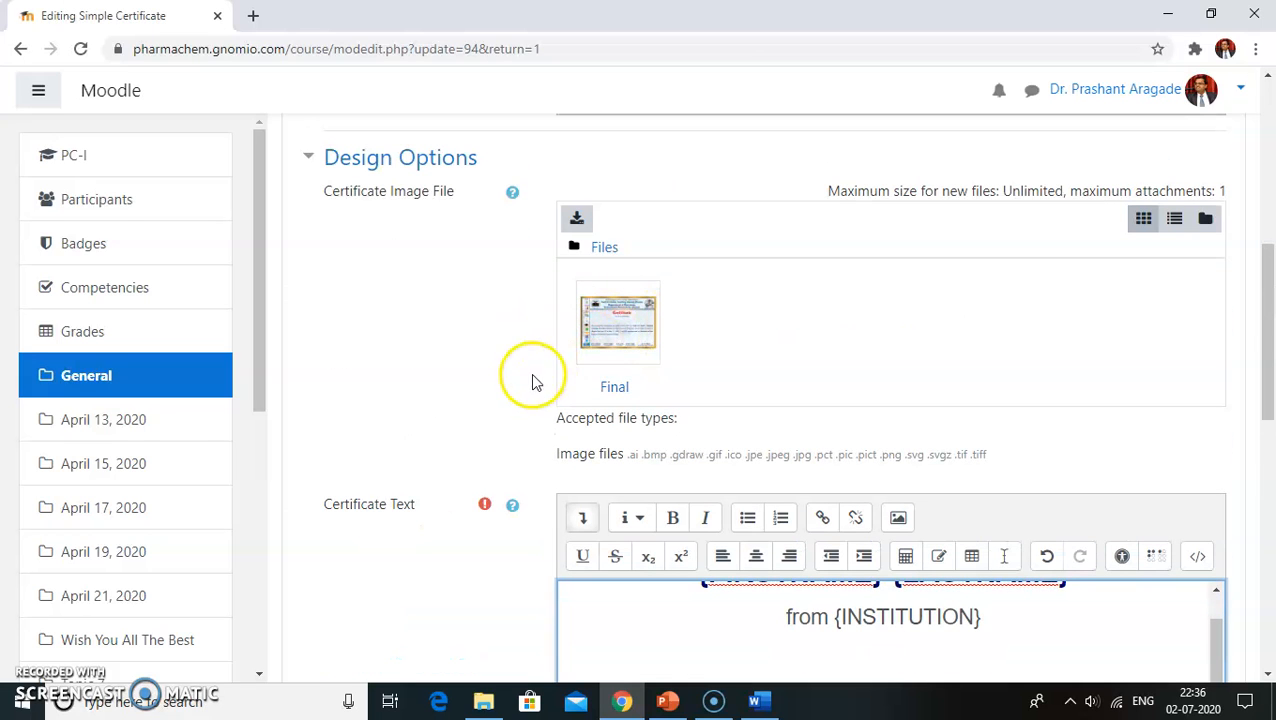
{"action": "scroll", "coordinate": [632, 345], "scroll_direction": "down", "scroll_amount": 3}
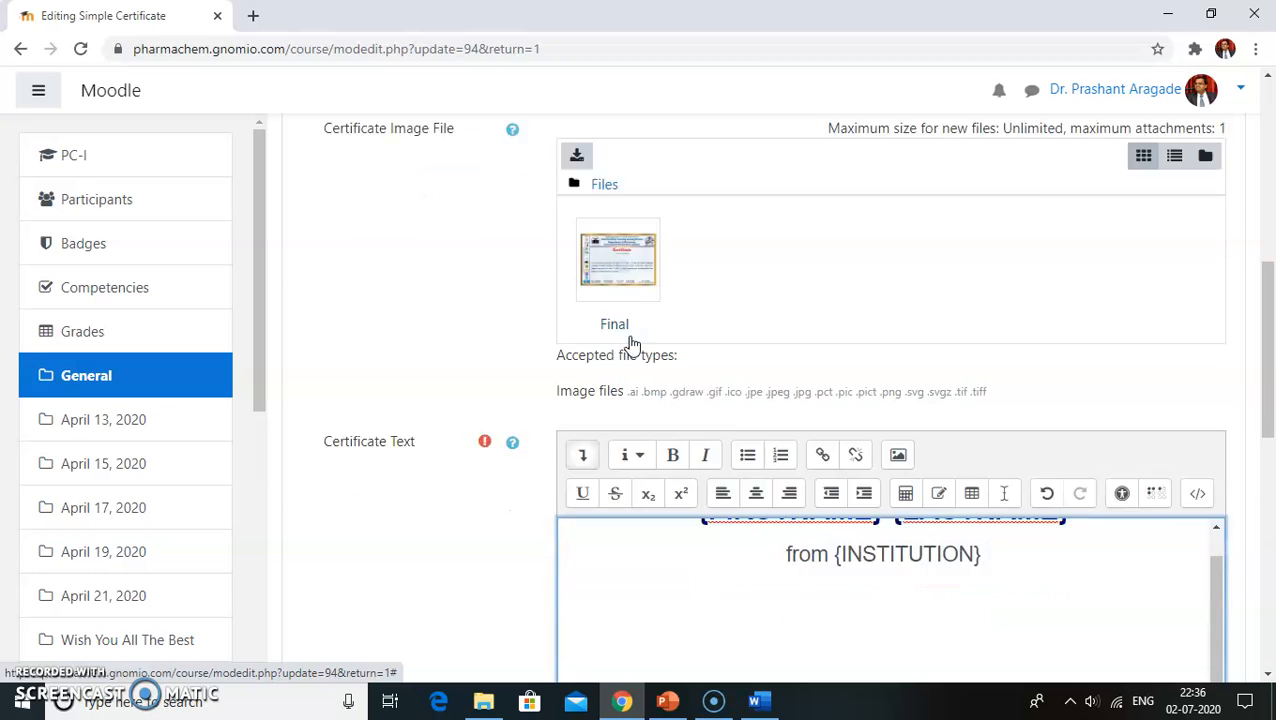
{"action": "left_click", "coordinate": [372, 611]}
{"action": "scroll", "coordinate": [402, 567], "scroll_direction": "down", "scroll_amount": 2}
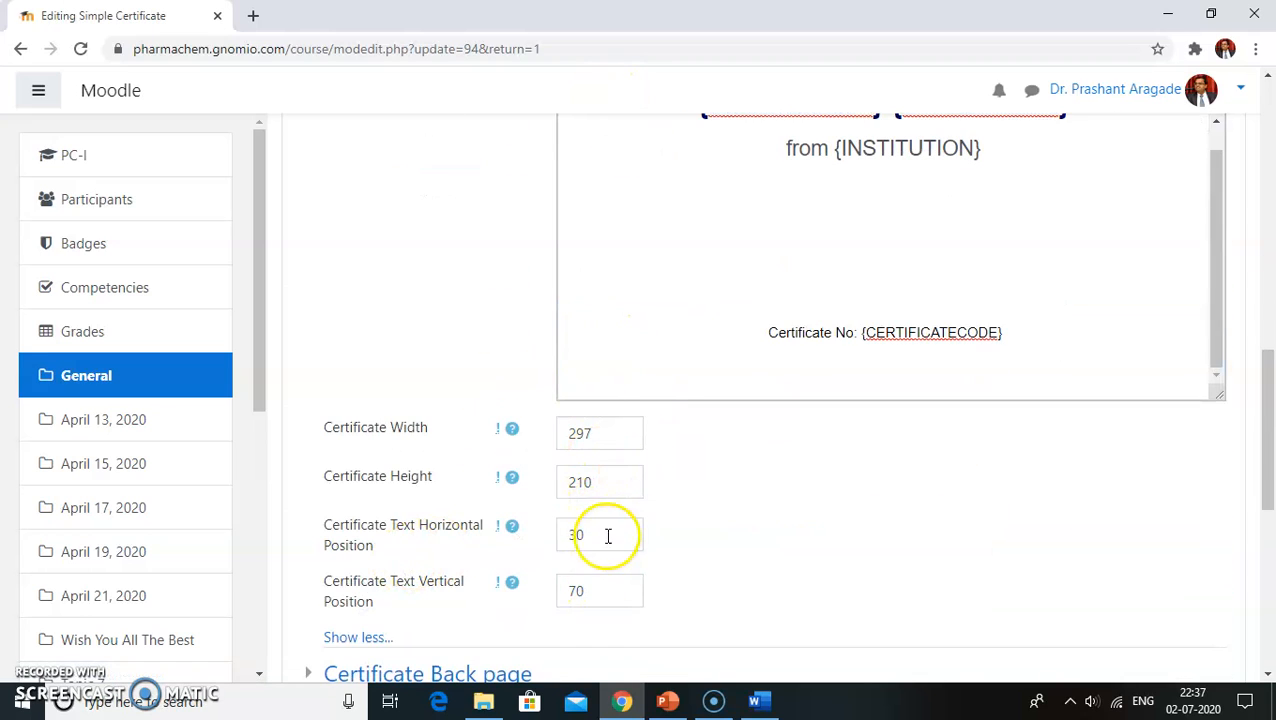
{"action": "scroll", "coordinate": [641, 365], "scroll_direction": "up", "scroll_amount": 3}
{"action": "scroll", "coordinate": [662, 287], "scroll_direction": "up", "scroll_amount": 1}
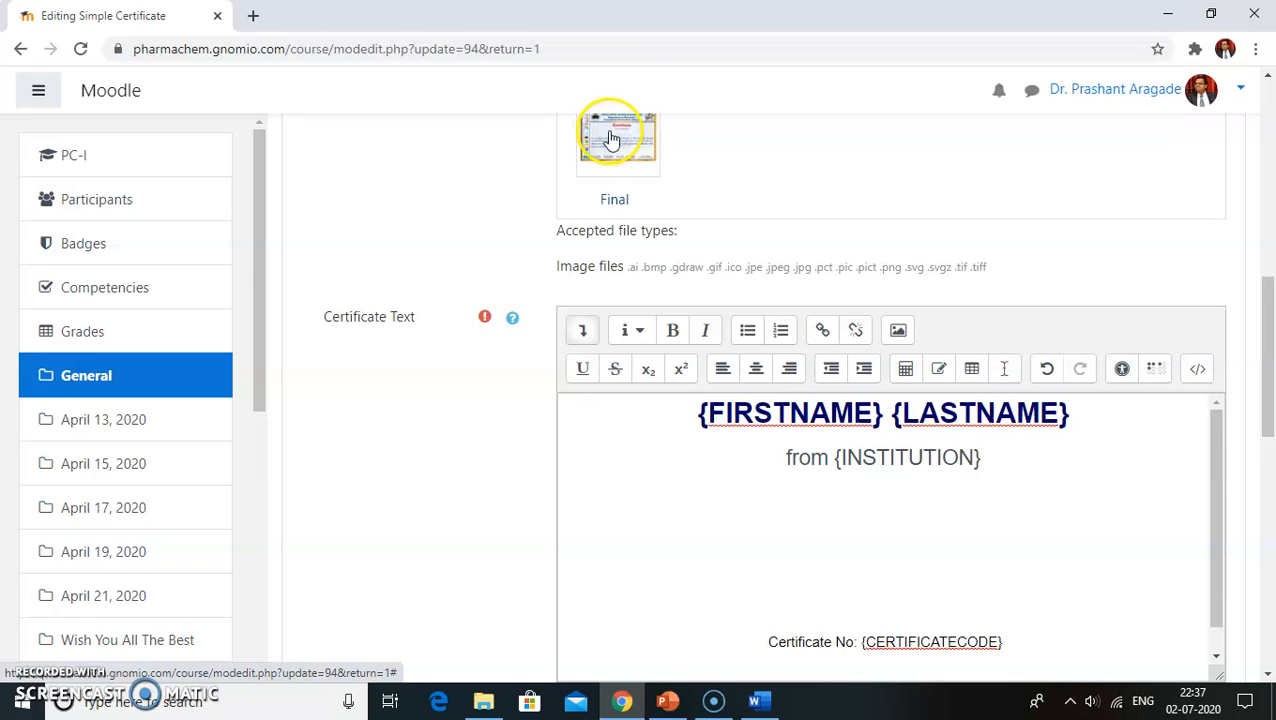
Save and display the updated certificate, generate a test certificate to check its formatted text, and close its window
{"action": "scroll", "coordinate": [635, 447], "scroll_direction": "down", "scroll_amount": 3}
{"action": "scroll", "coordinate": [463, 502], "scroll_direction": "down", "scroll_amount": 7}
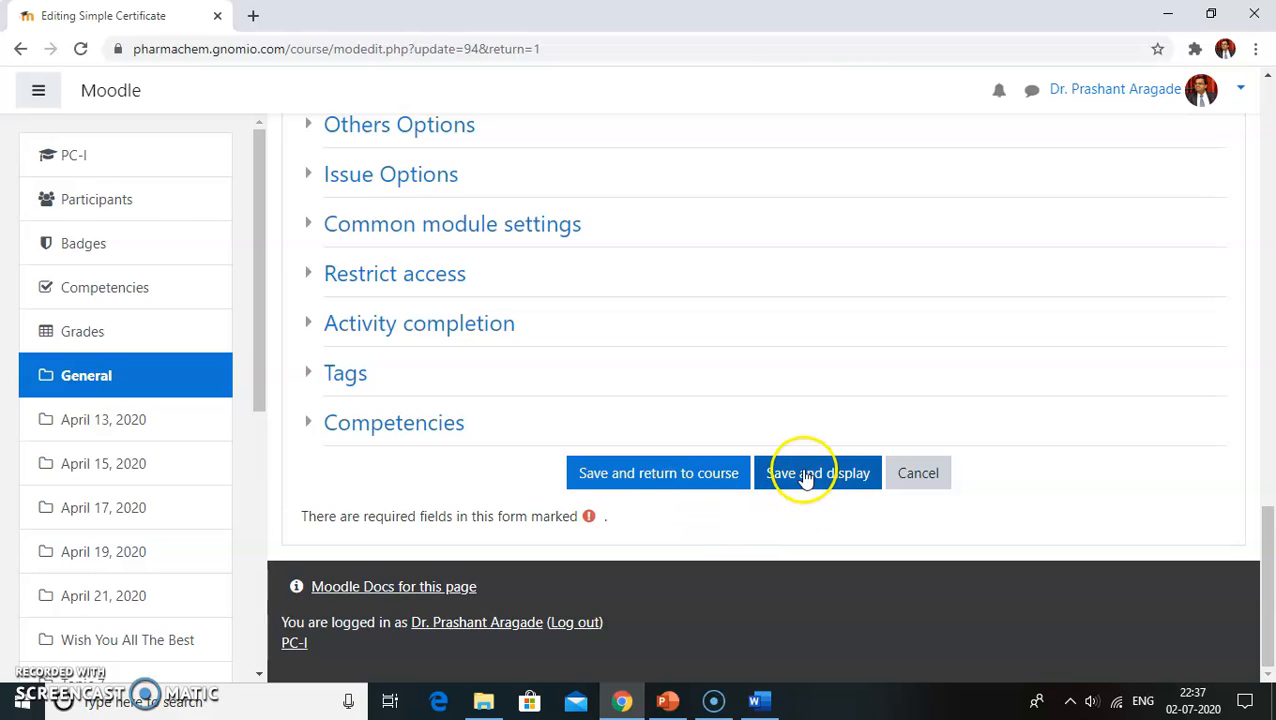
{"action": "left_click", "coordinate": [806, 475]}
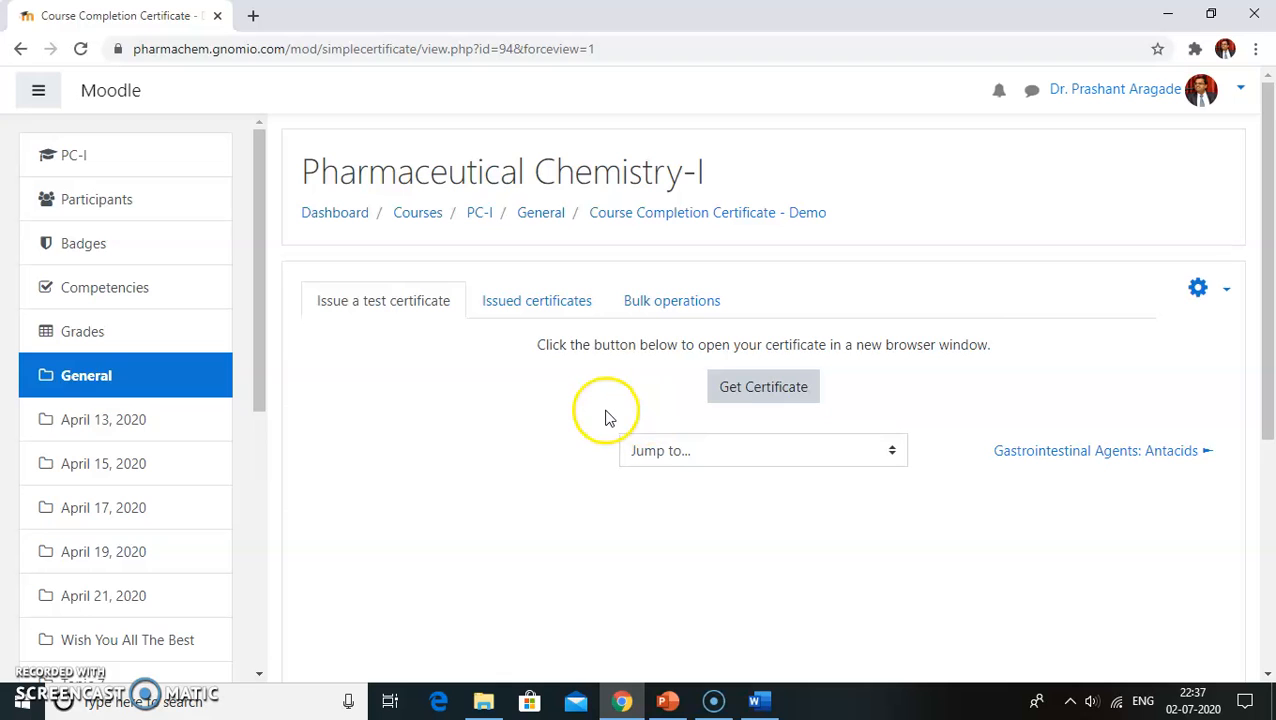
{"action": "left_click", "coordinate": [753, 396]}
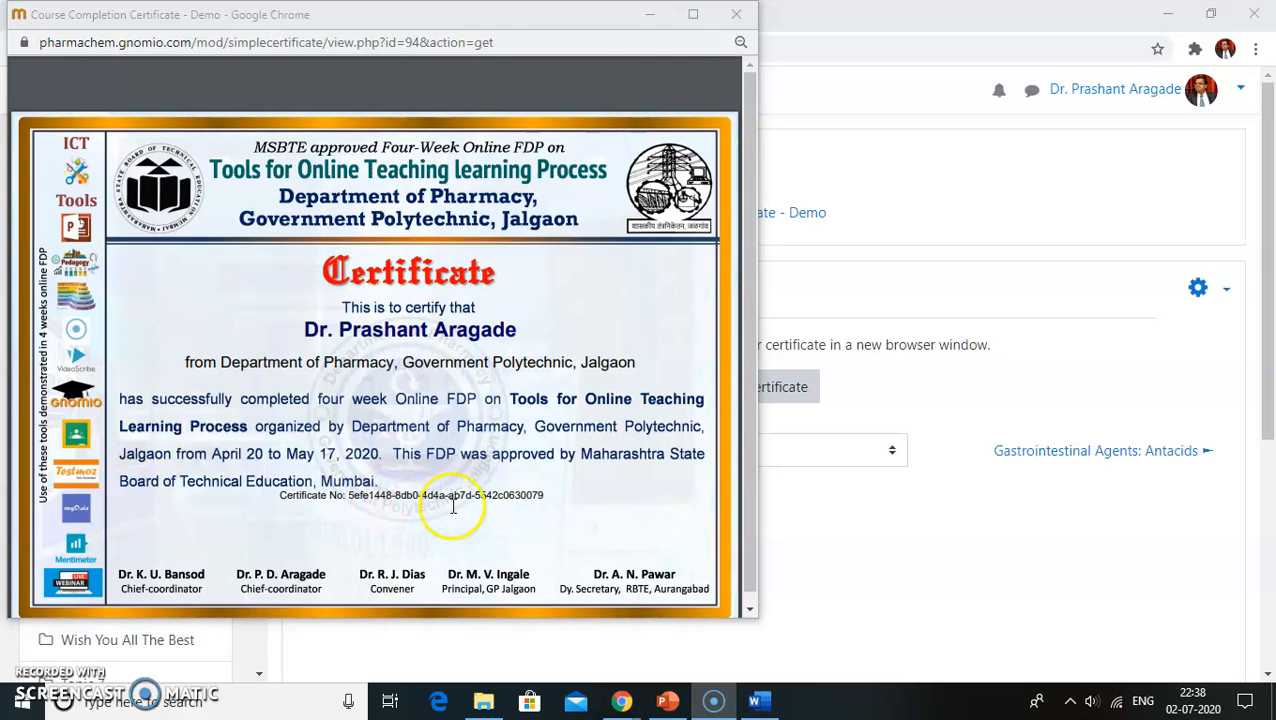
{"action": "left_click", "coordinate": [736, 14]}
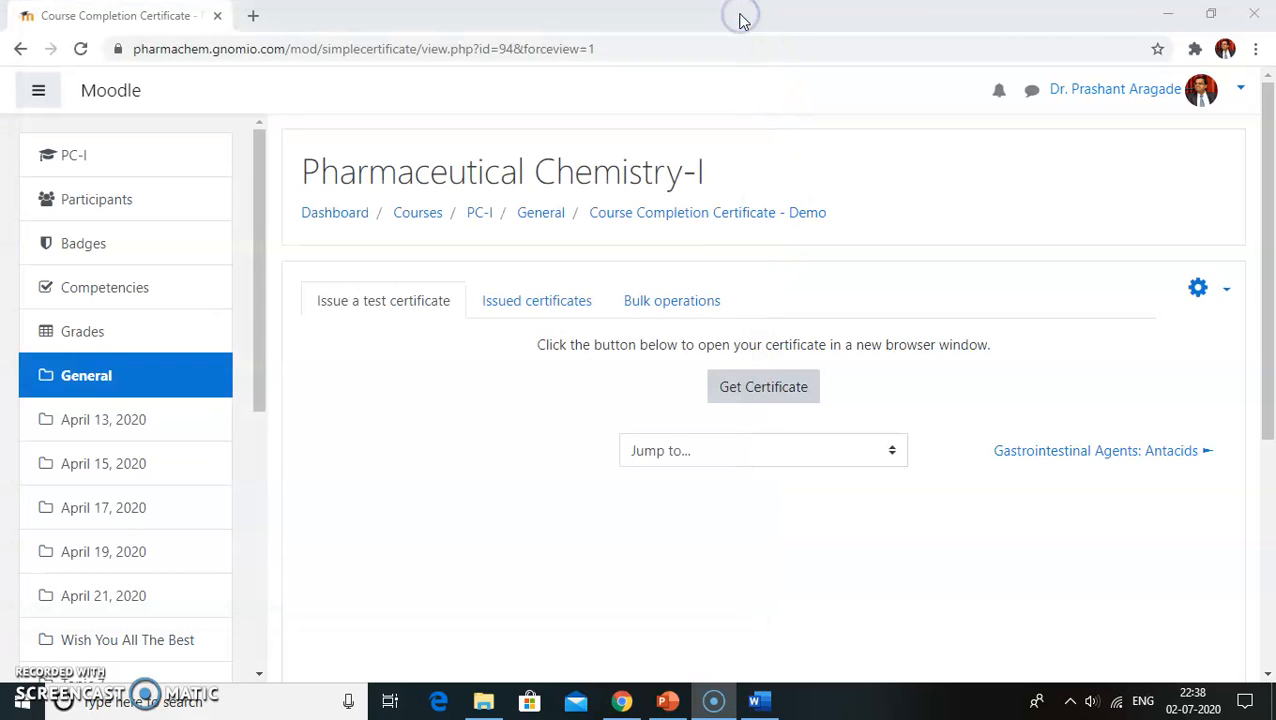
Reopen the certificate's settings and show the Certificate Text as HTML source with the navigation drawer collapsed
{"action": "left_click", "coordinate": [1225, 289]}
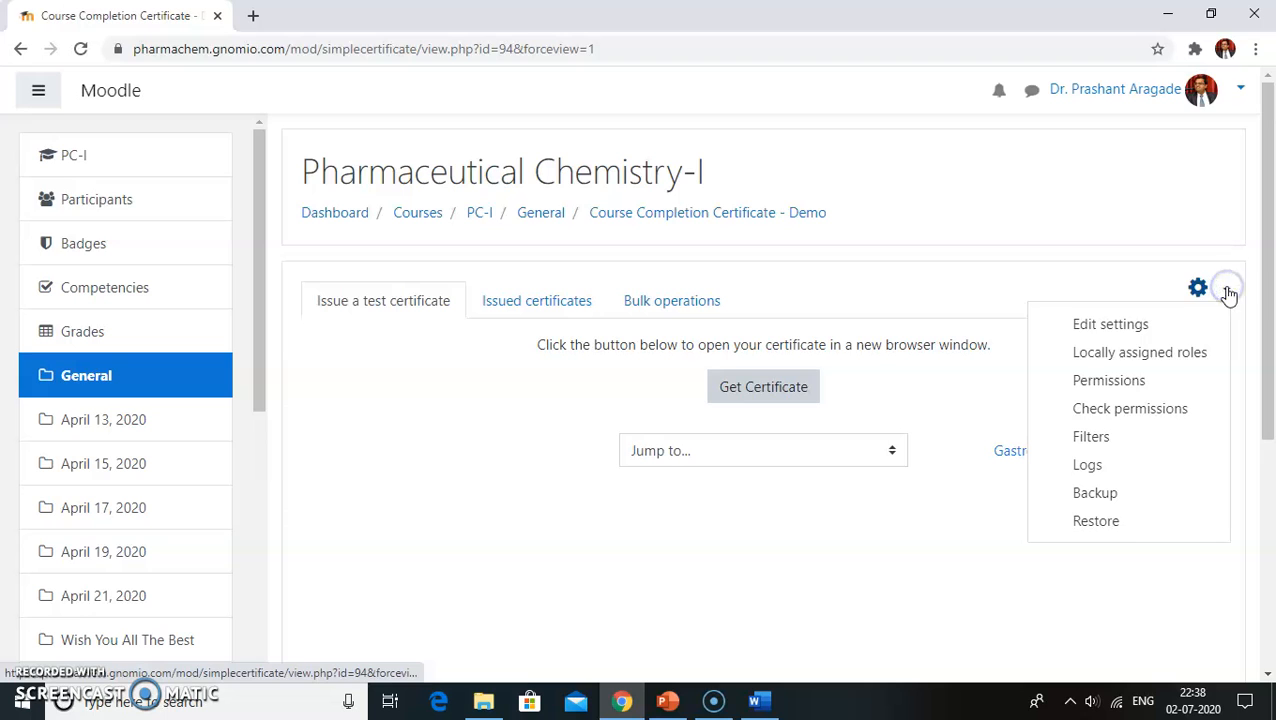
{"action": "left_click", "coordinate": [1100, 325]}
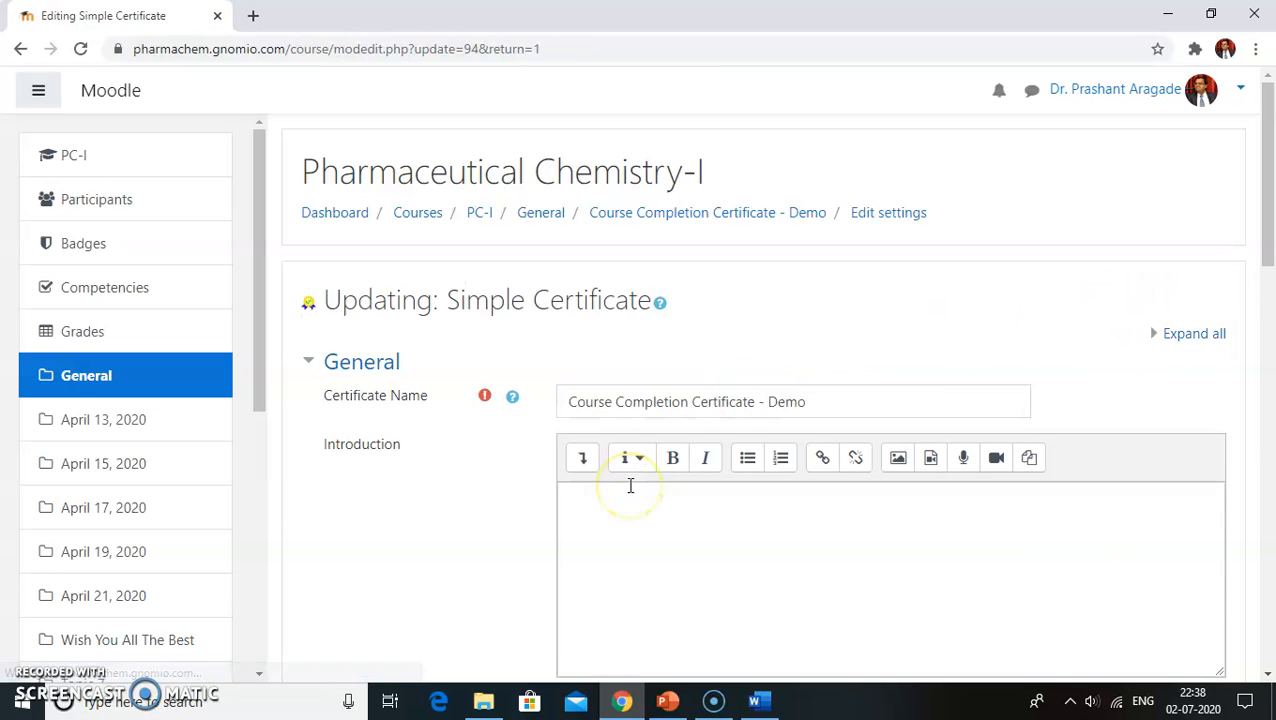
{"action": "scroll", "coordinate": [631, 486], "scroll_direction": "down", "scroll_amount": 5}
{"action": "scroll", "coordinate": [631, 488], "scroll_direction": "down", "scroll_amount": 4}
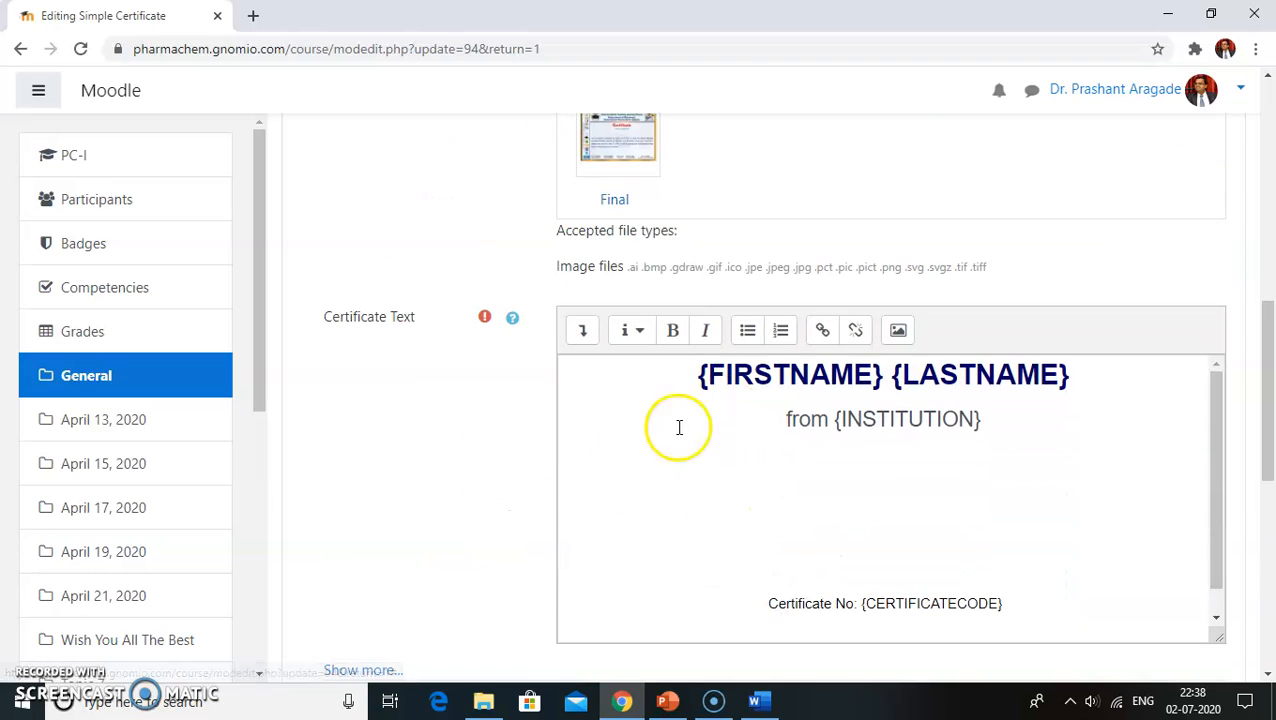
{"action": "left_click", "coordinate": [582, 332]}
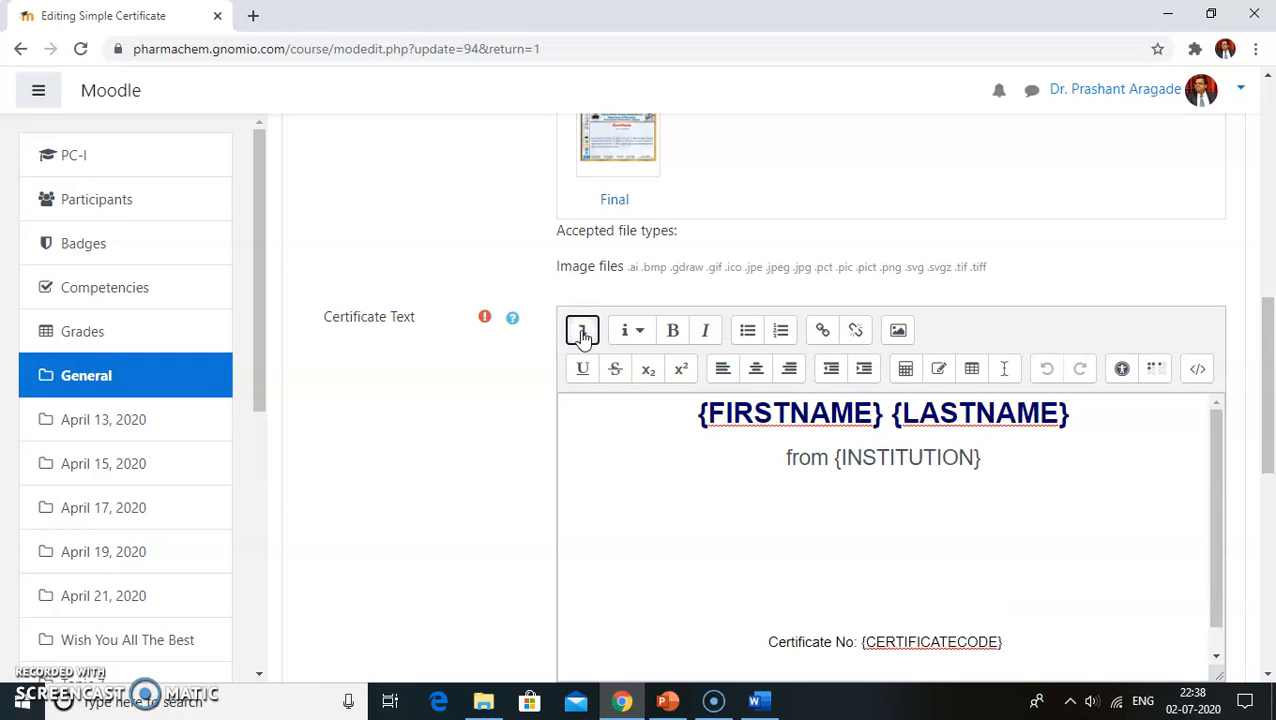
{"action": "left_click", "coordinate": [1197, 372]}
{"action": "left_click", "coordinate": [38, 91]}
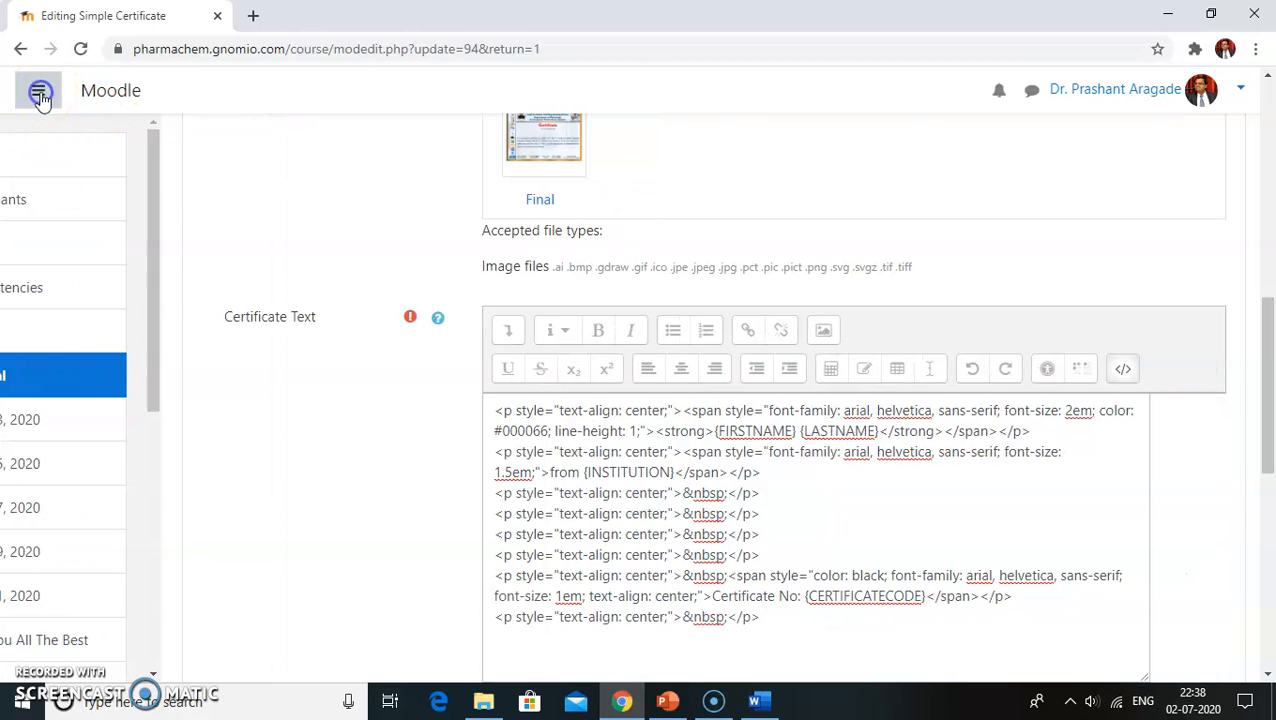
{"action": "scroll", "coordinate": [634, 449], "scroll_direction": "down", "scroll_amount": 1}
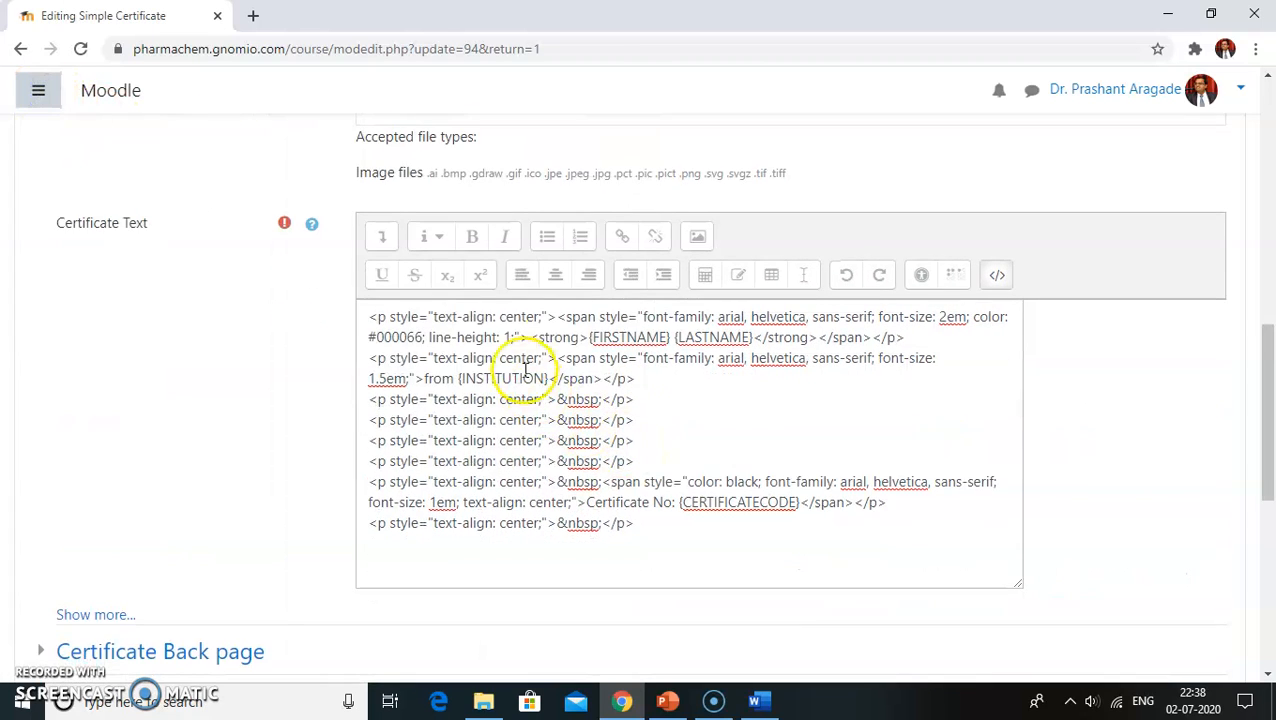
Set the text colour of the first name and last name line to Red in the HTML code
{"action": "left_click", "coordinate": [369, 337]}
{"action": "key", "text": "Delete"}
{"action": "key", "text": "Delete"}
{"action": "key", "text": "Delete"}
{"action": "key", "text": "Delete"}
{"action": "key", "text": "Delete"}
{"action": "key", "text": "Delete"}
{"action": "key", "text": "Delete"}
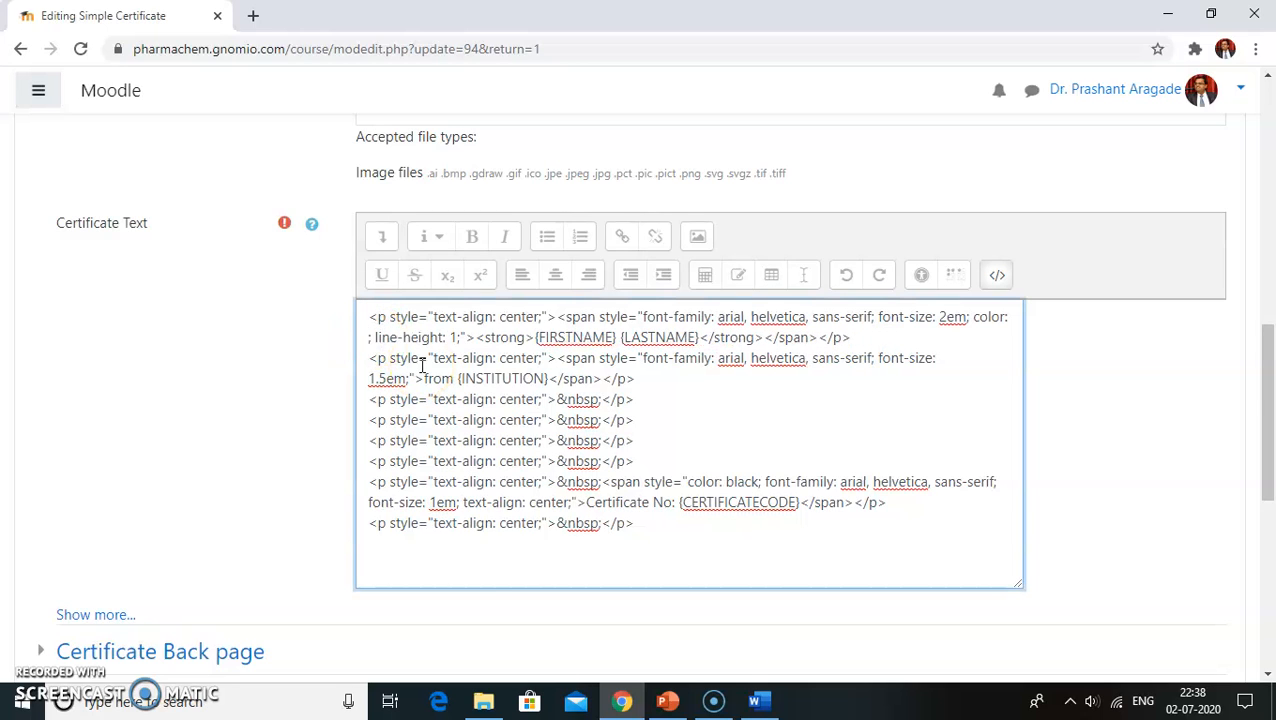
{"action": "type", "text": "RED"}
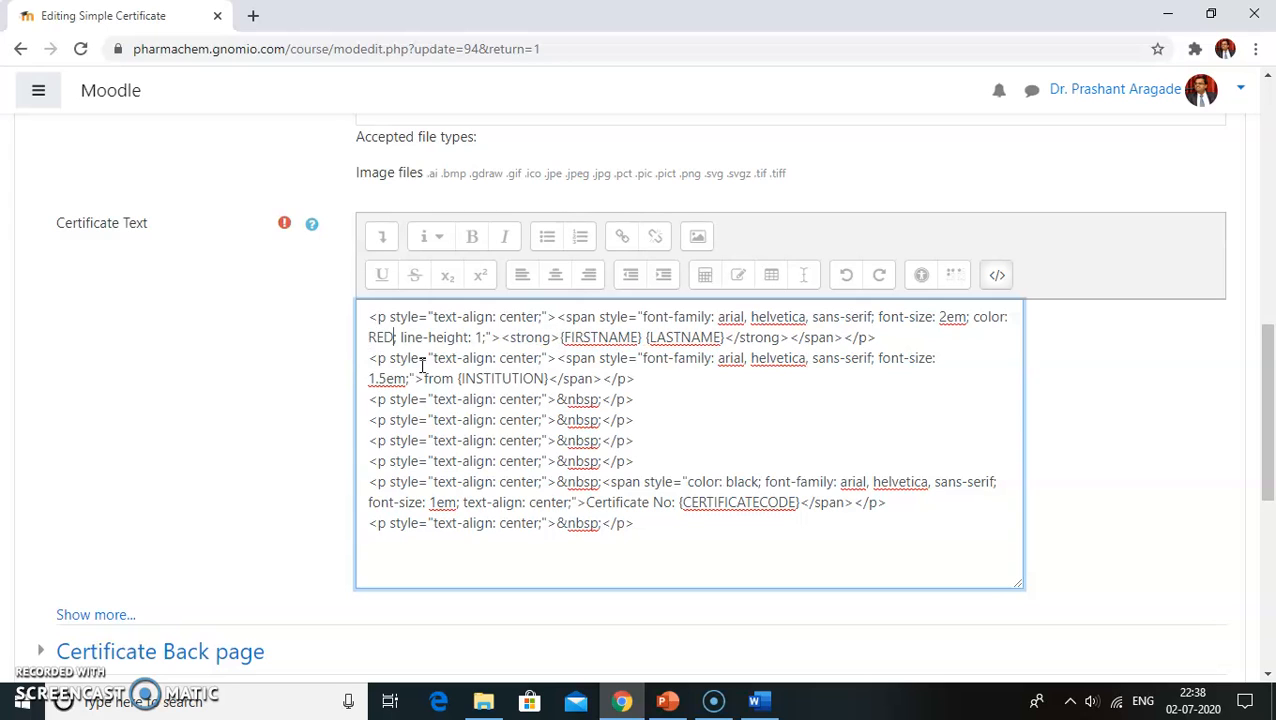
{"action": "key", "text": "BackSpace"}
{"action": "key", "text": "BackSpace"}
{"action": "type", "text": "ed"}
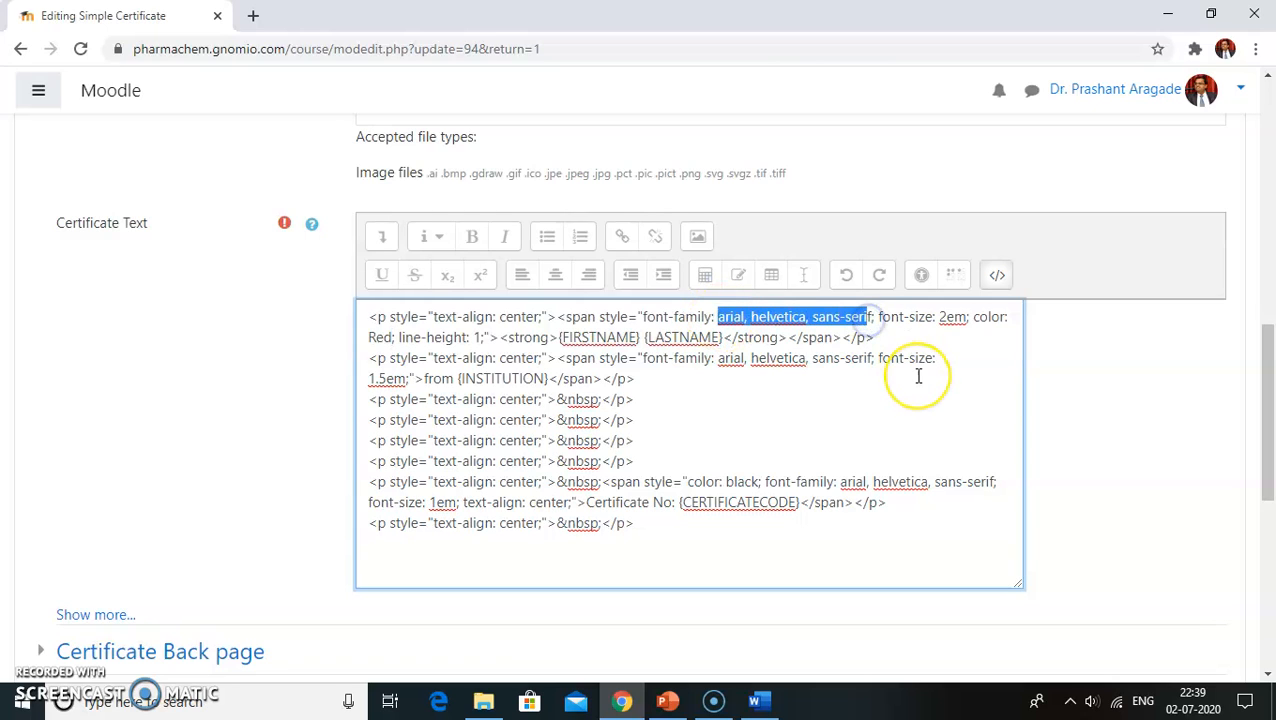
Change the name line's font family to Times New Roman and check it in the formatted view
{"action": "key", "text": "BackSpace"}
{"action": "type", "text": "Time"}
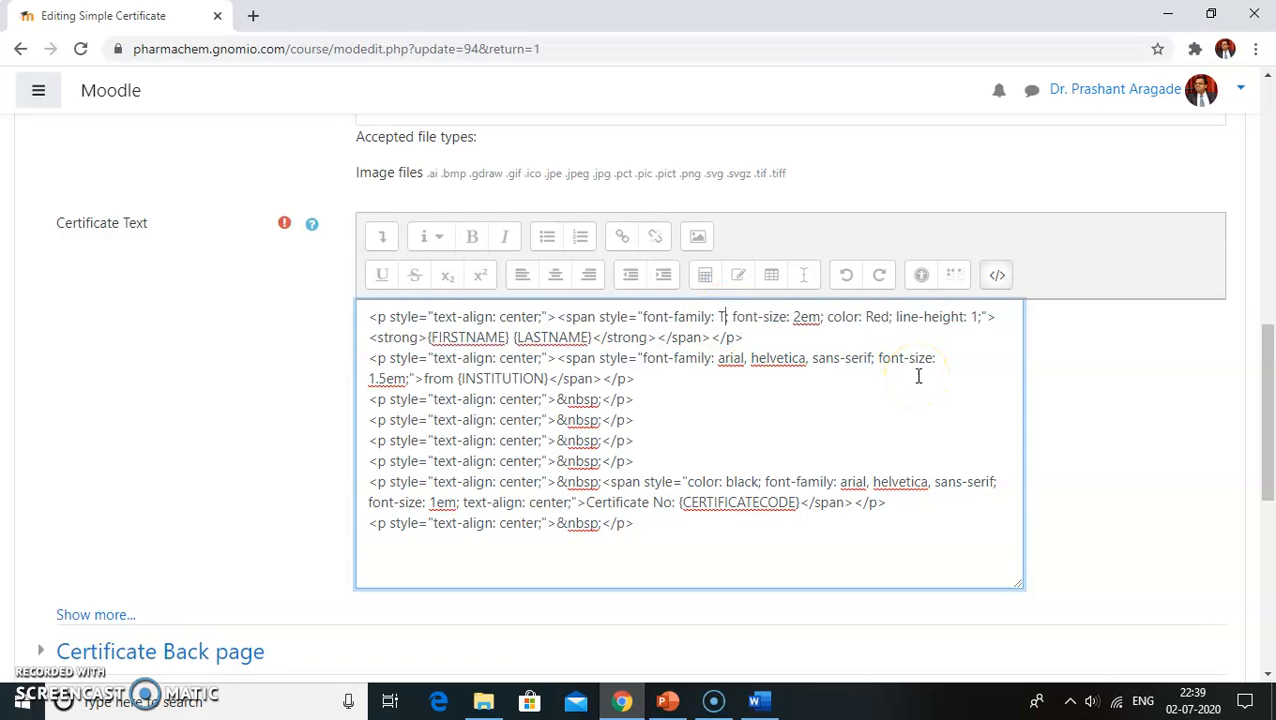
{"action": "type", "text": "s New "}
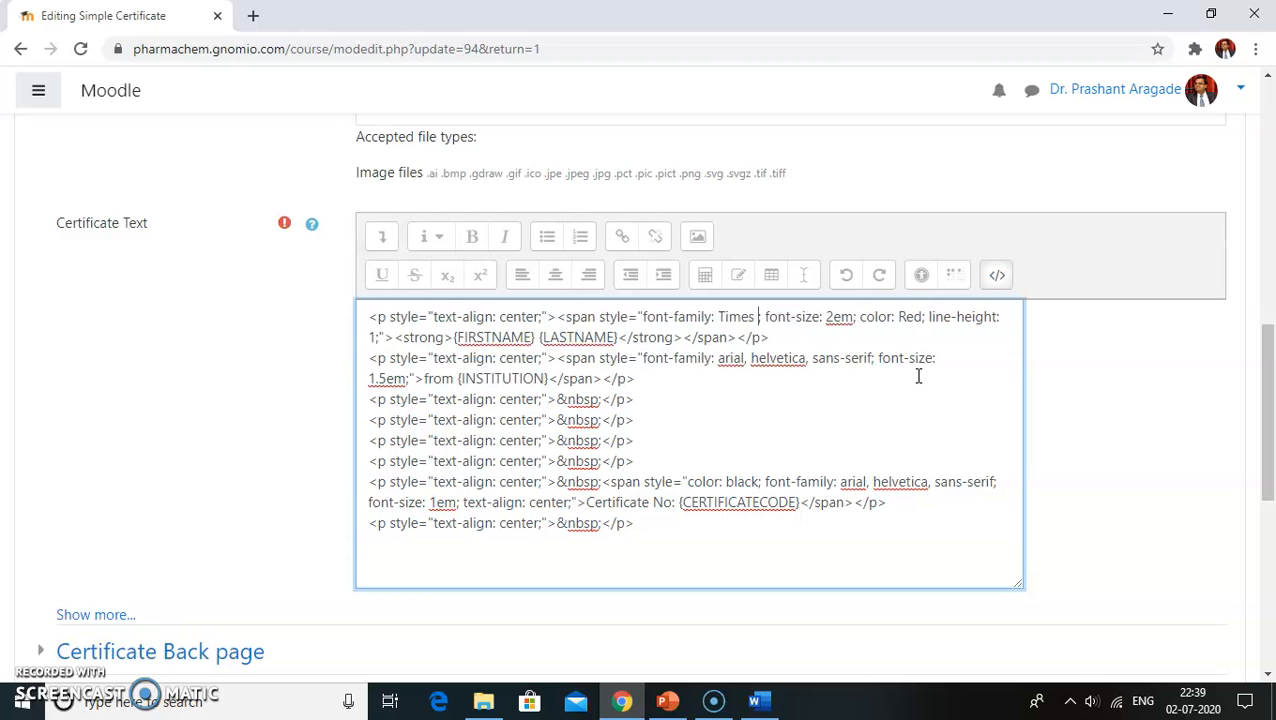
{"action": "type", "text": "Roman"}
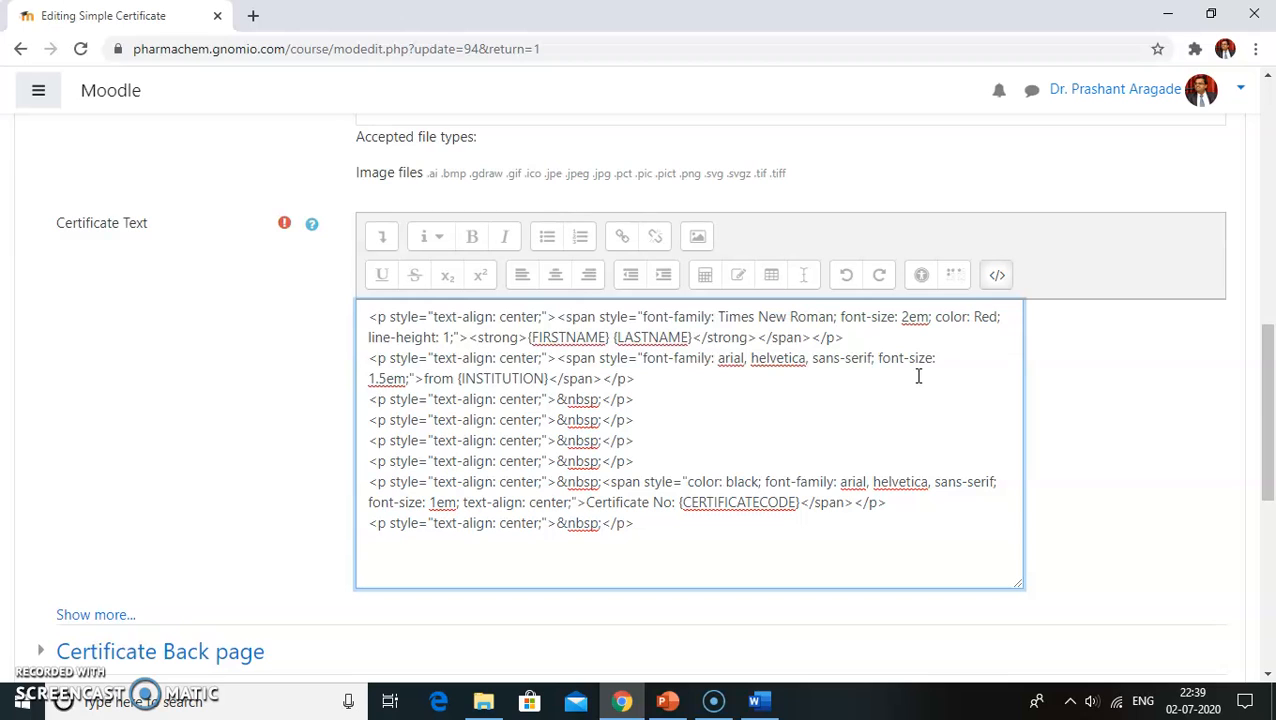
{"action": "left_click", "coordinate": [997, 276]}
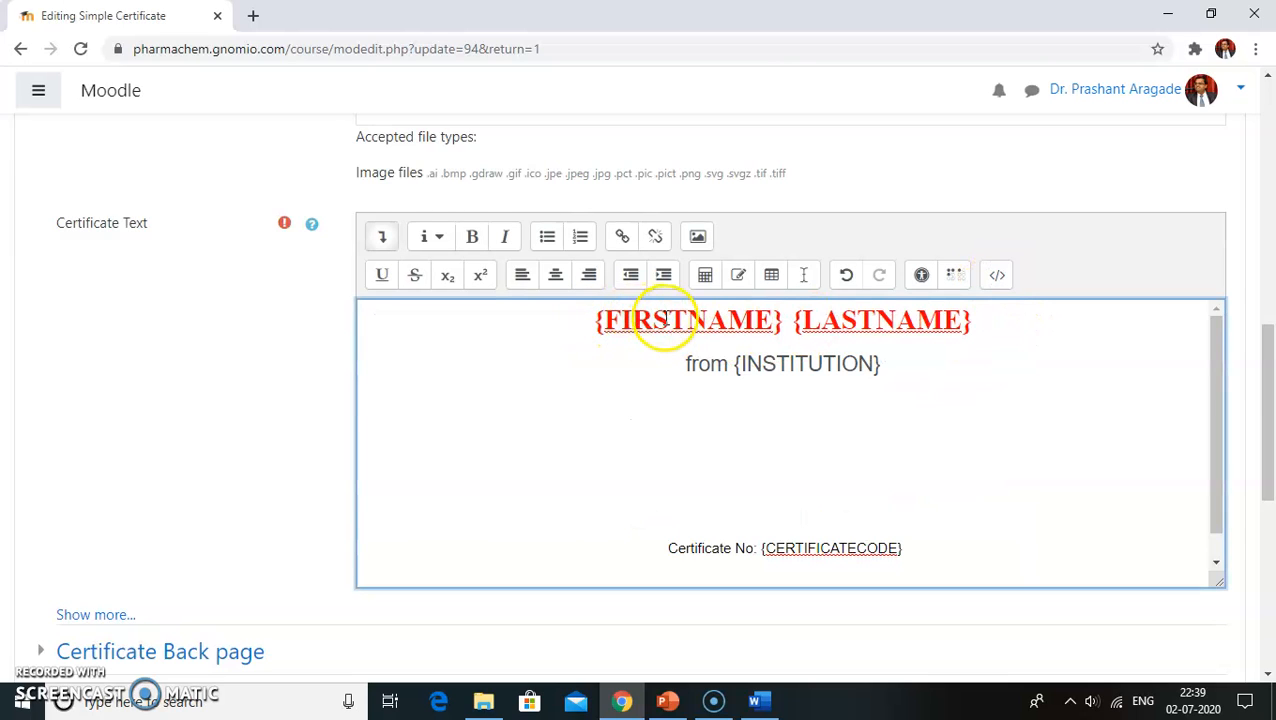
{"action": "left_click", "coordinate": [598, 324]}
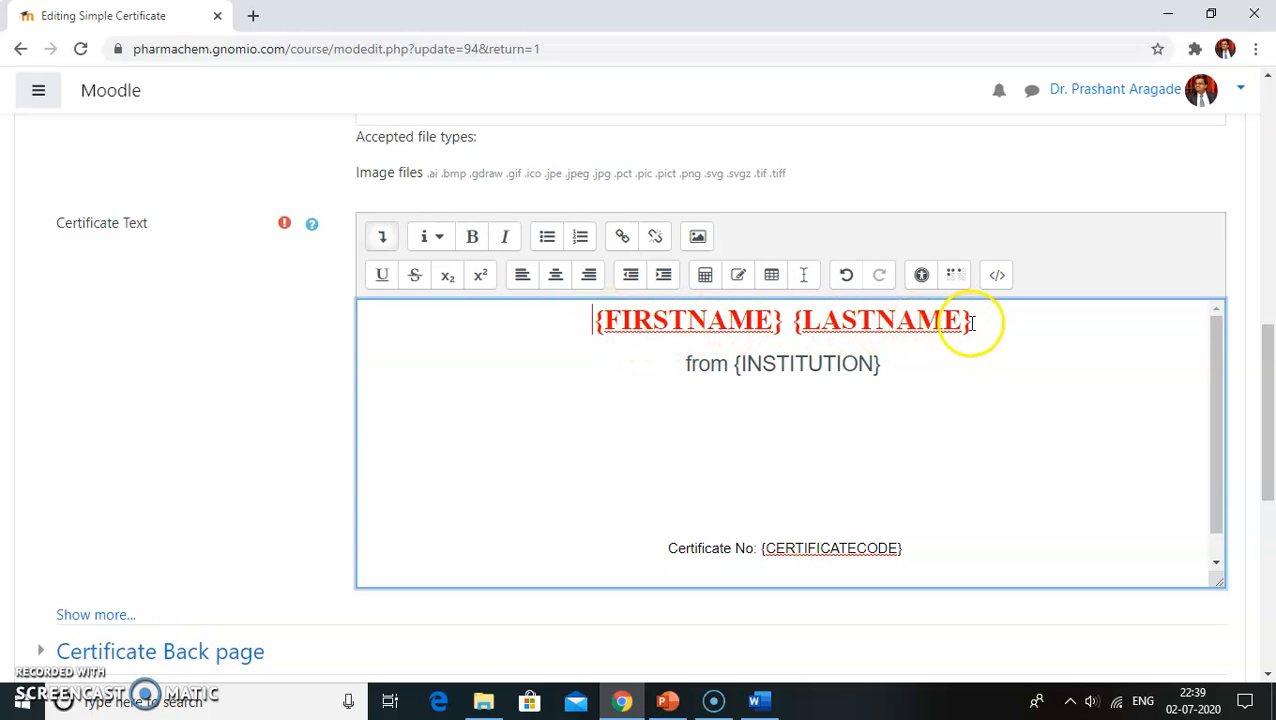
Set the name line's font size to 1.75em in the HTML code and preview the formatted text
{"action": "left_click", "coordinate": [997, 277]}
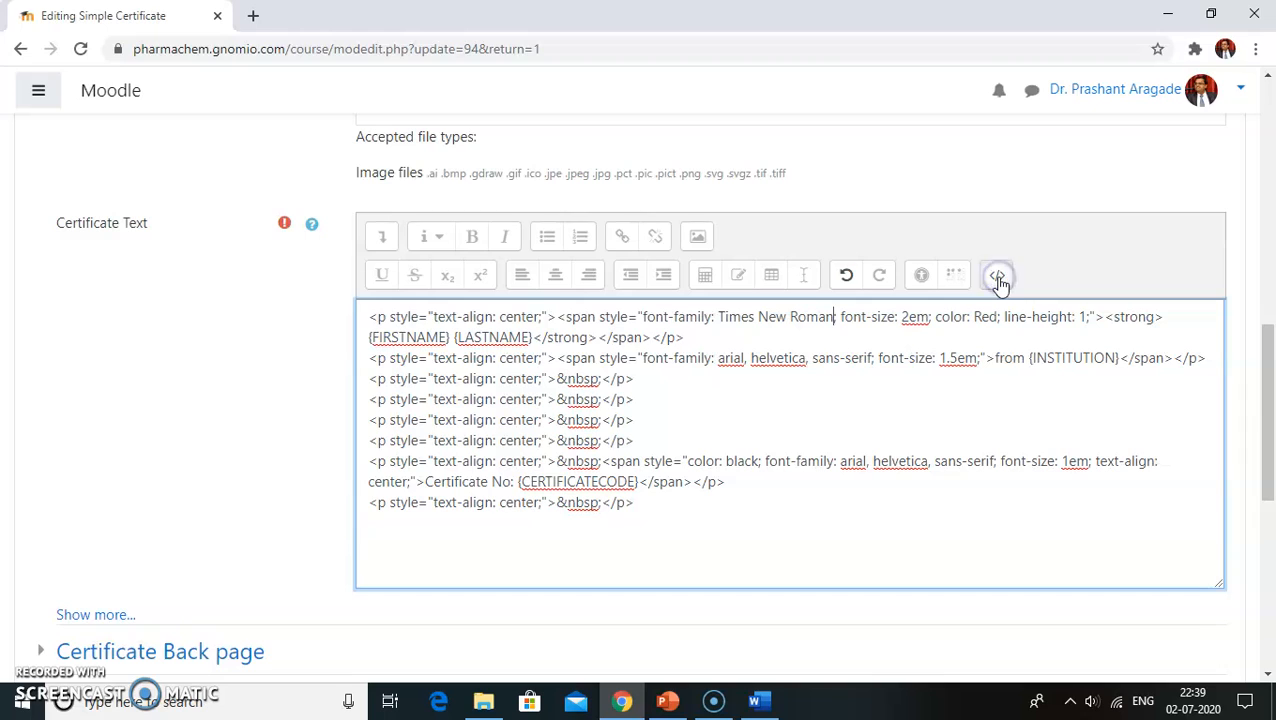
{"action": "left_click", "coordinate": [905, 318]}
{"action": "left_click", "coordinate": [962, 343]}
{"action": "key", "text": "Delete"}
{"action": "type", "text": "1.75"}
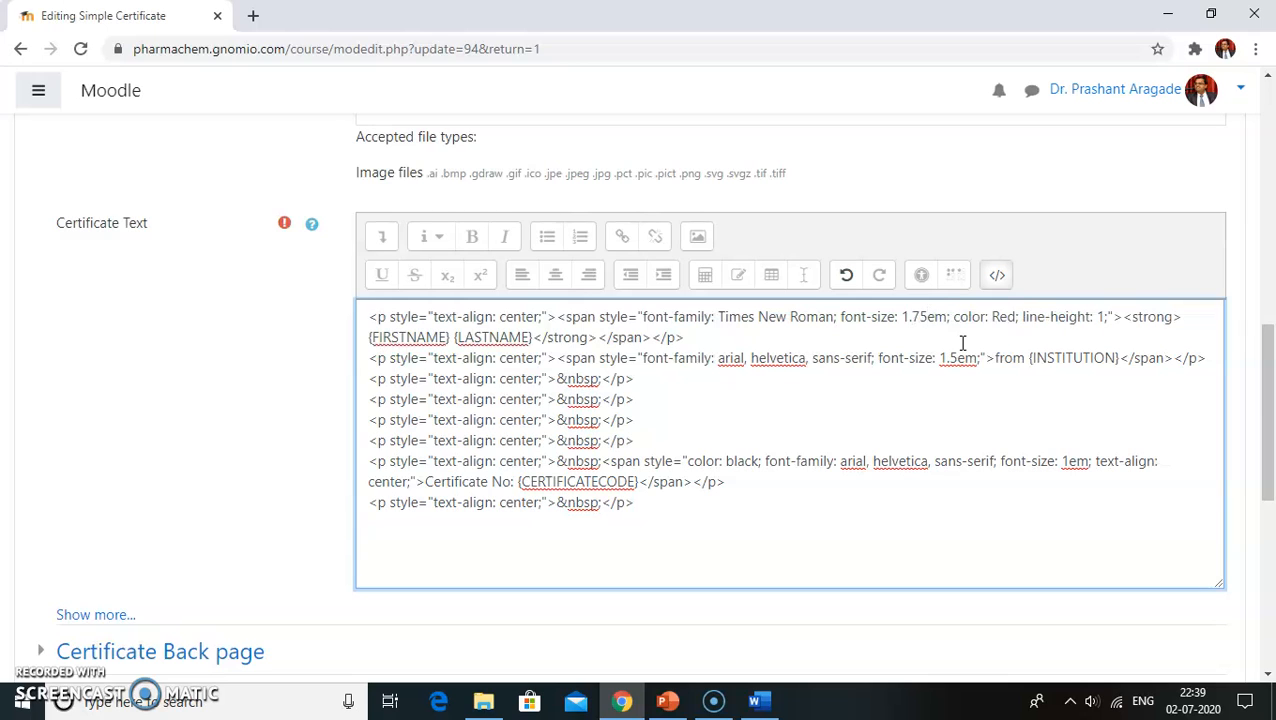
{"action": "left_click", "coordinate": [997, 275]}
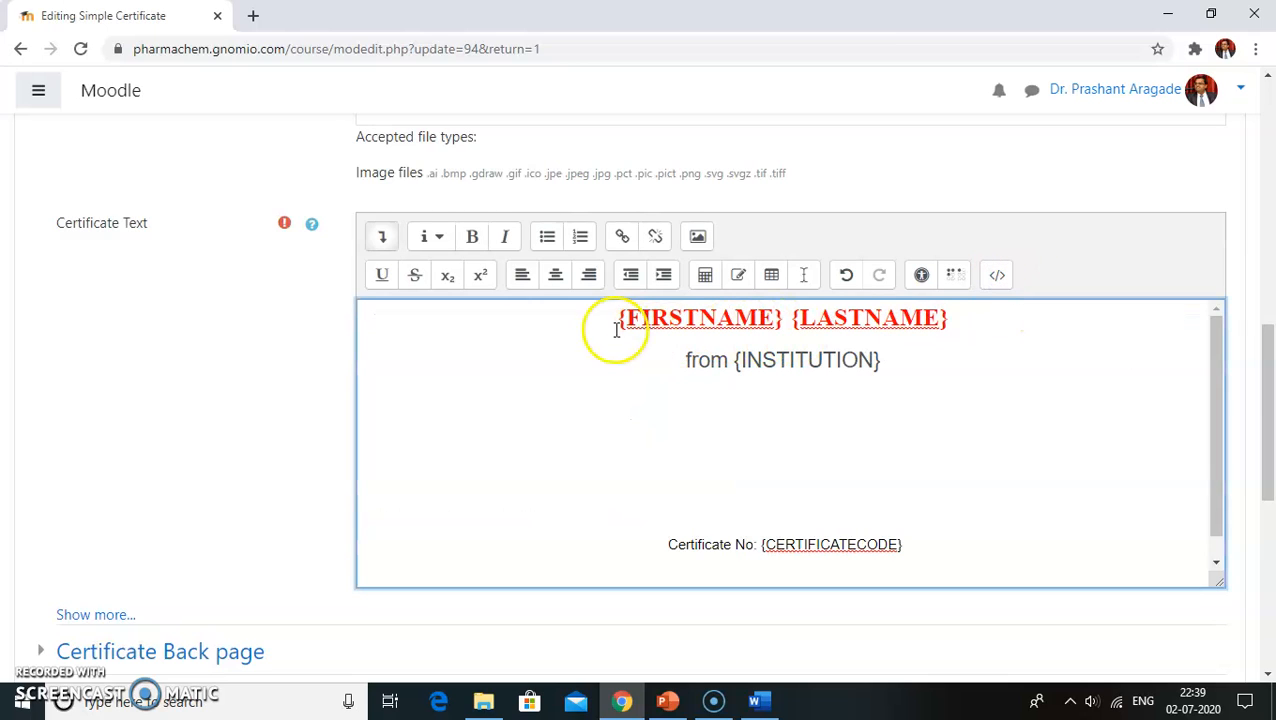
Set the name line's font size to 2.25em in the HTML code and preview the formatted text
{"action": "left_click", "coordinate": [997, 277]}
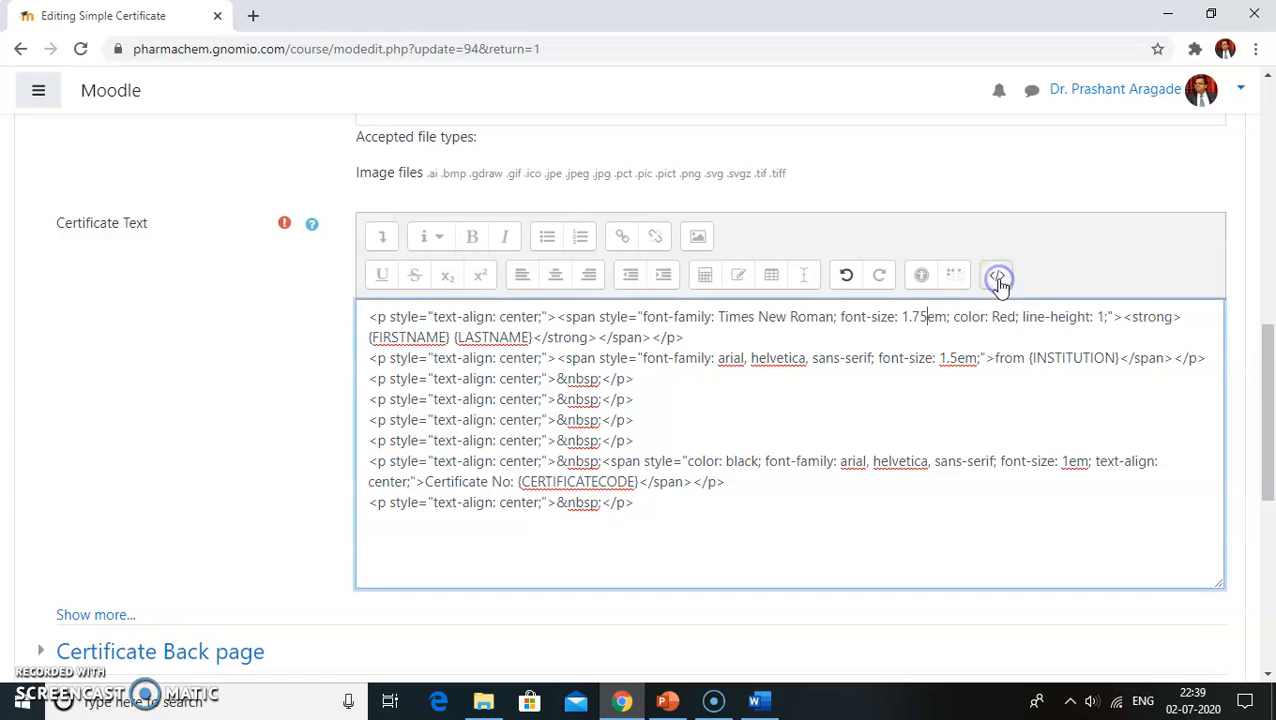
{"action": "left_click", "coordinate": [904, 317]}
{"action": "key", "text": "Delete"}
{"action": "key", "text": "Delete"}
{"action": "key", "text": "Delete"}
{"action": "key", "text": "Delete"}
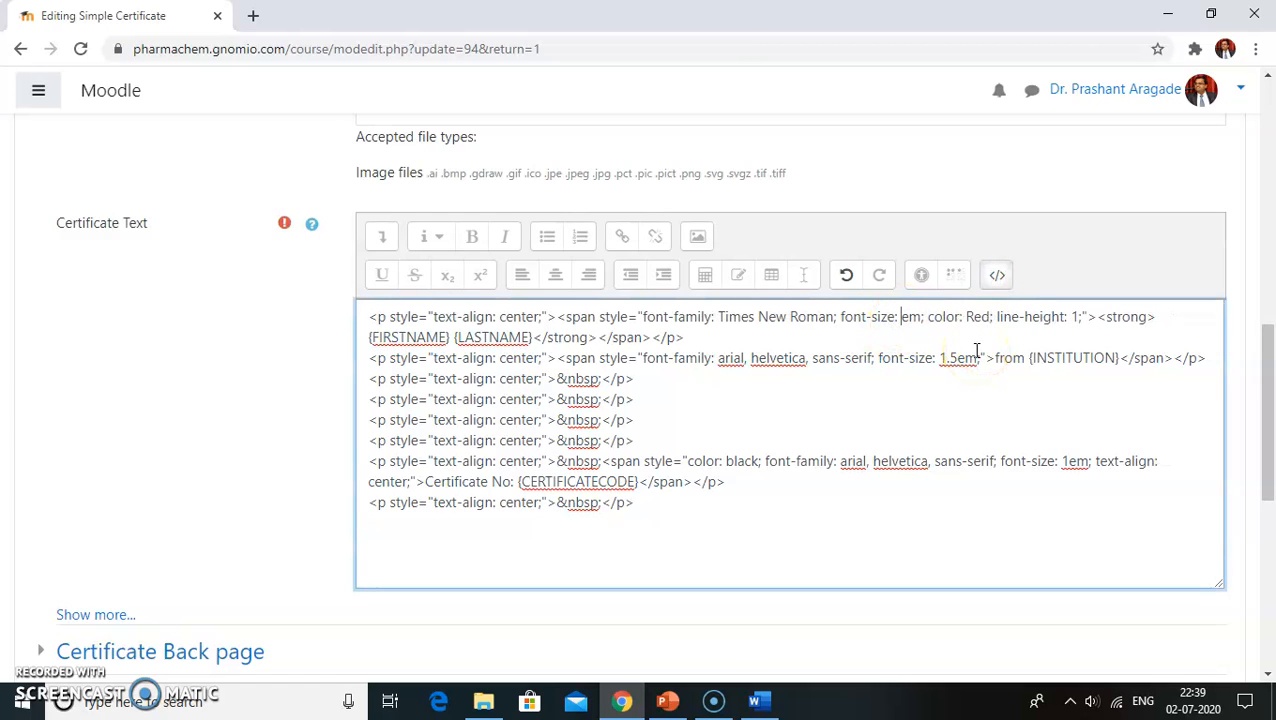
{"action": "type", "text": "2.25"}
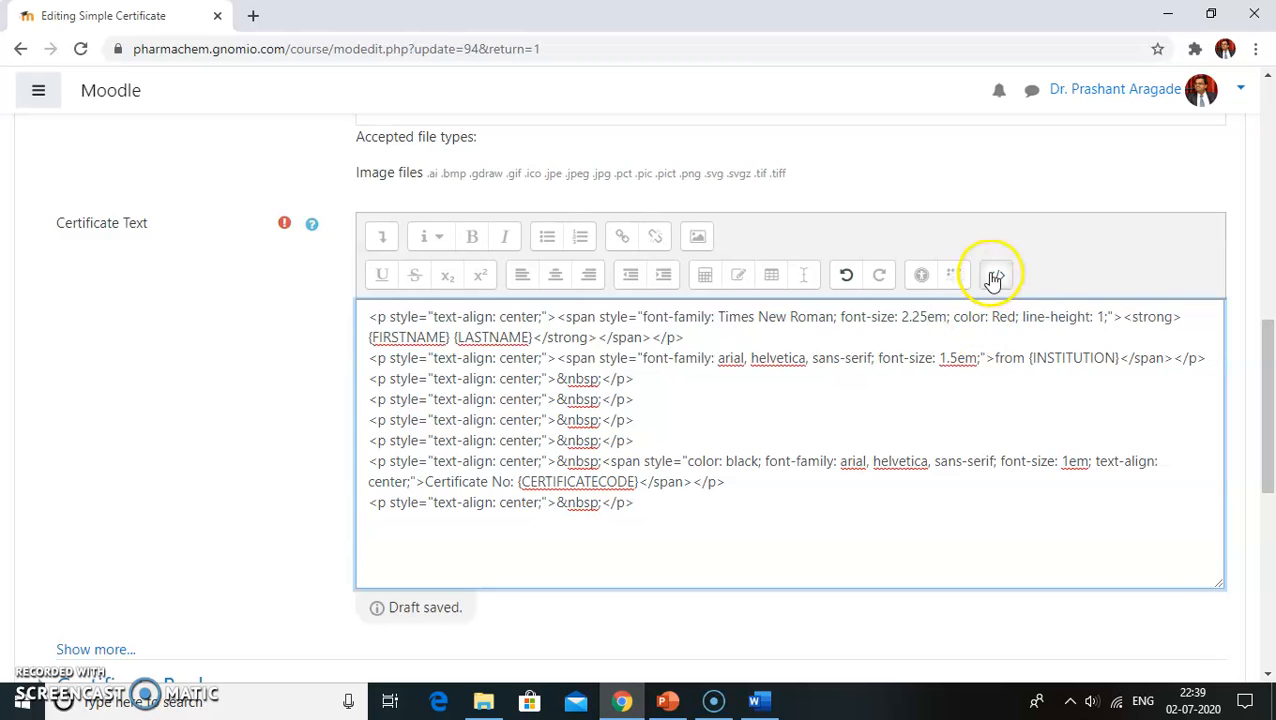
{"action": "left_click", "coordinate": [994, 277]}
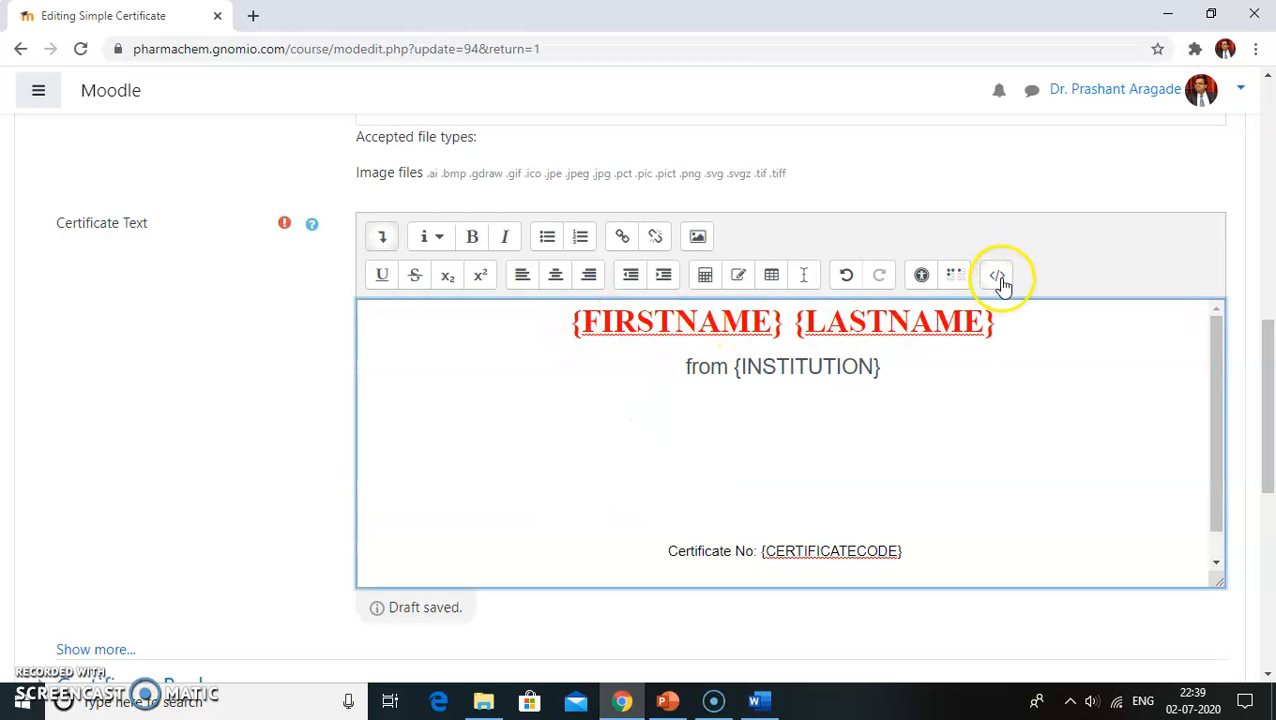
Set the name line's font size back to 2em in the HTML code and return to the formatted view
{"action": "left_click", "coordinate": [998, 279]}
{"action": "key", "text": "BackSpace"}
{"action": "key", "text": "BackSpace"}
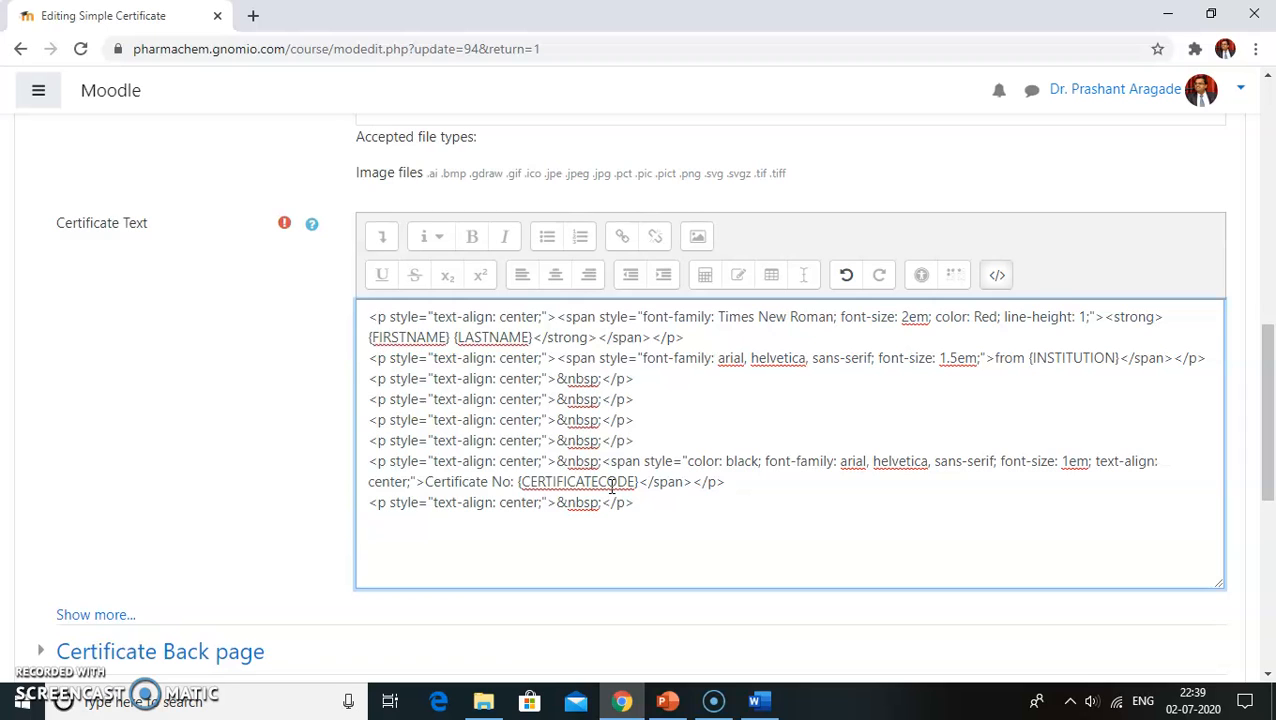
{"action": "left_click", "coordinate": [993, 277]}
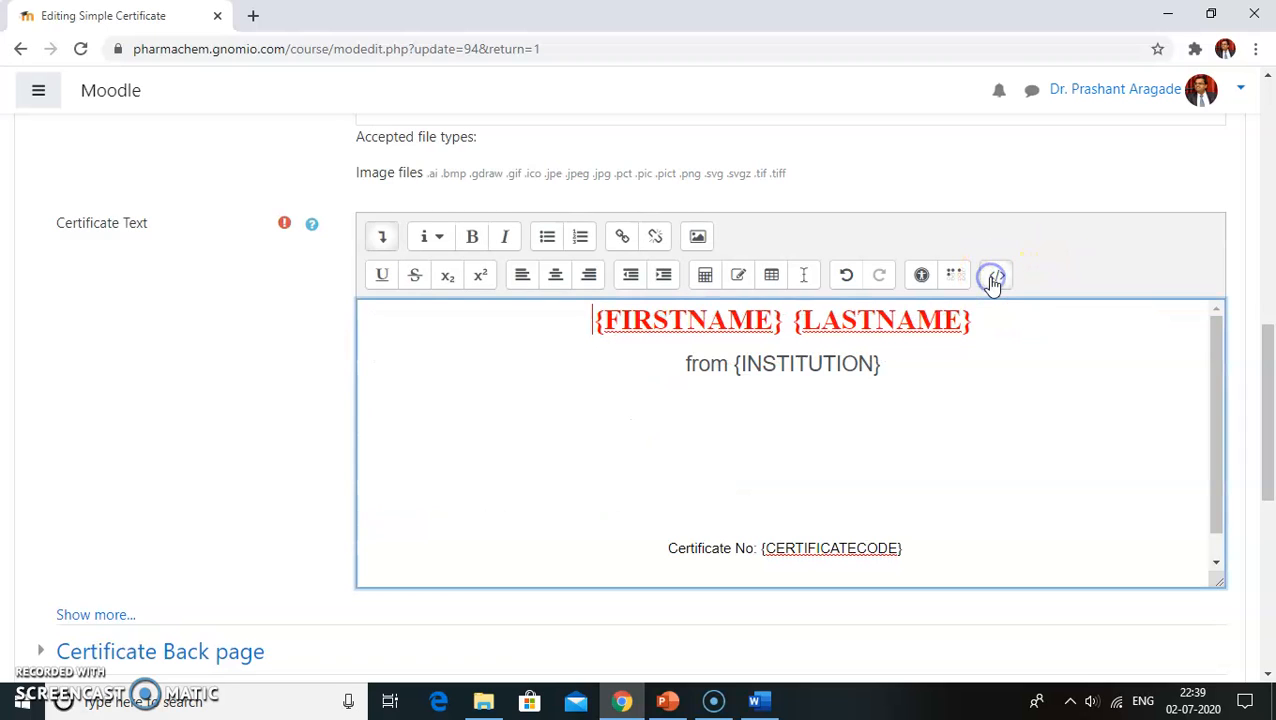
Examine the certificate text layout together with the size and text position settings and the certificate background image
{"action": "scroll", "coordinate": [447, 444], "scroll_direction": "down", "scroll_amount": 1}
{"action": "scroll", "coordinate": [447, 444], "scroll_direction": "up", "scroll_amount": 1}
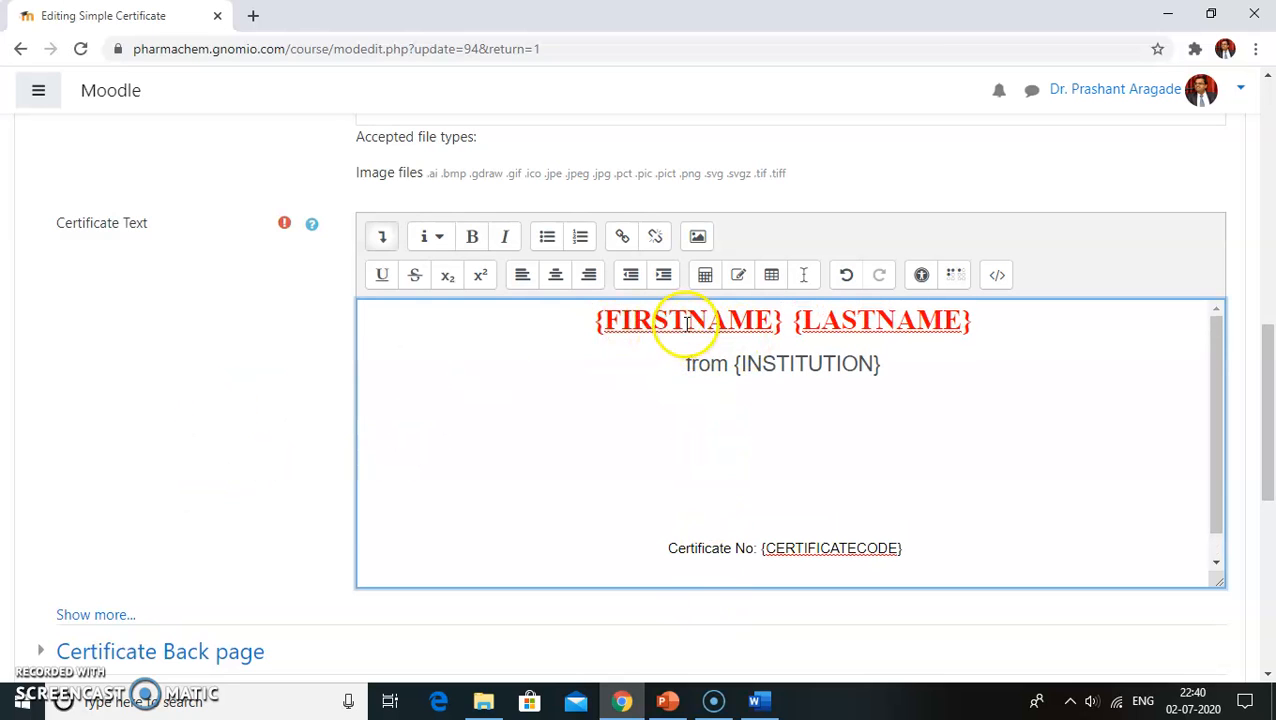
{"action": "left_click", "coordinate": [72, 616]}
{"action": "scroll", "coordinate": [191, 584], "scroll_direction": "down", "scroll_amount": 2}
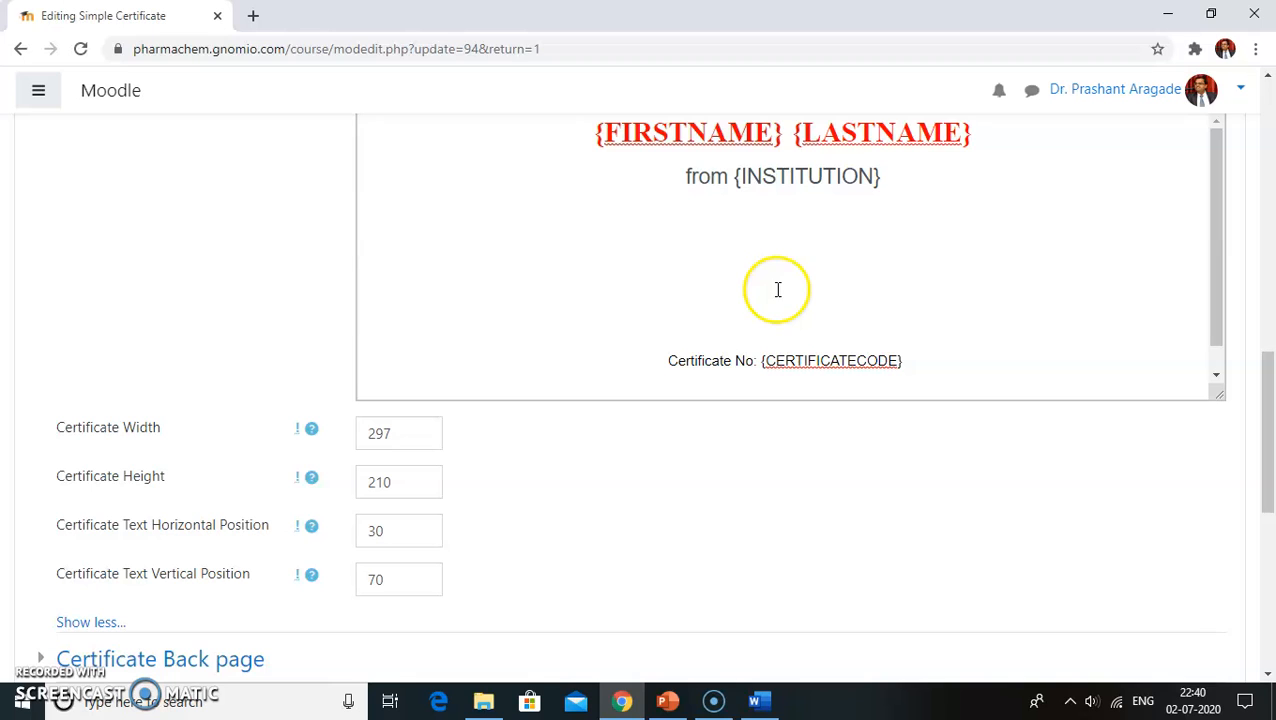
{"action": "scroll", "coordinate": [564, 308], "scroll_direction": "up", "scroll_amount": 1}
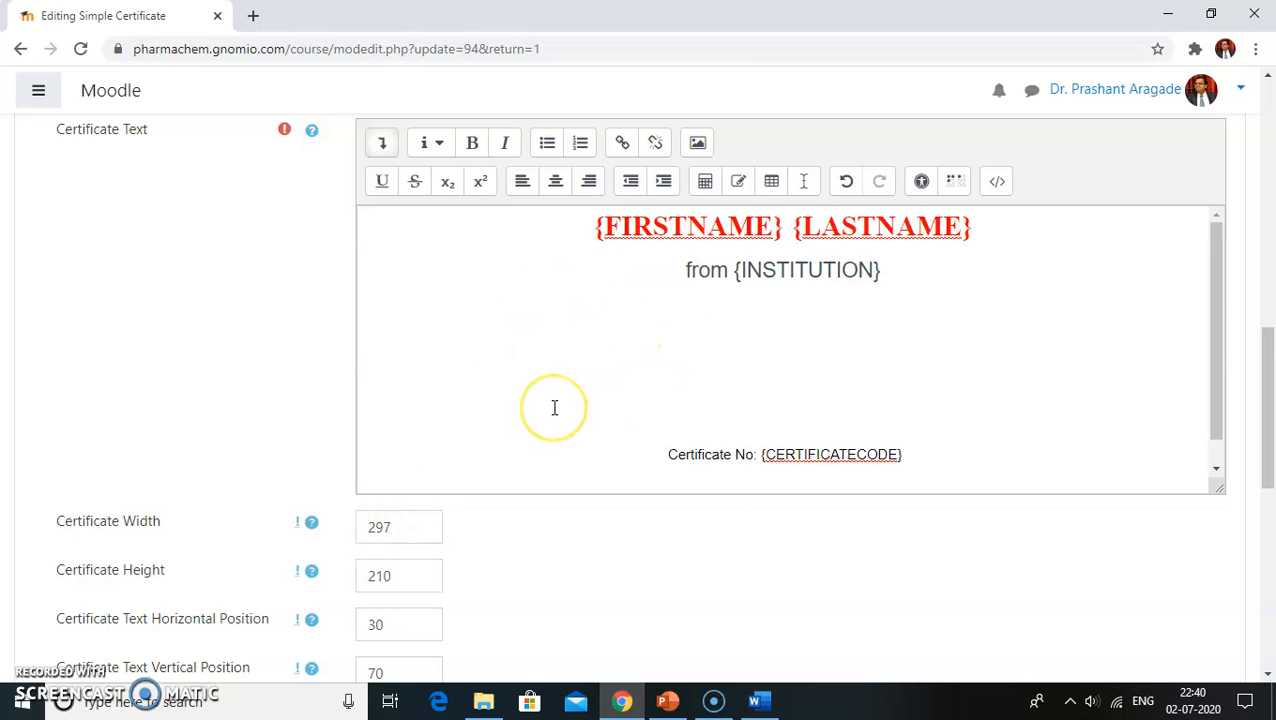
{"action": "scroll", "coordinate": [554, 407], "scroll_direction": "up", "scroll_amount": 5}
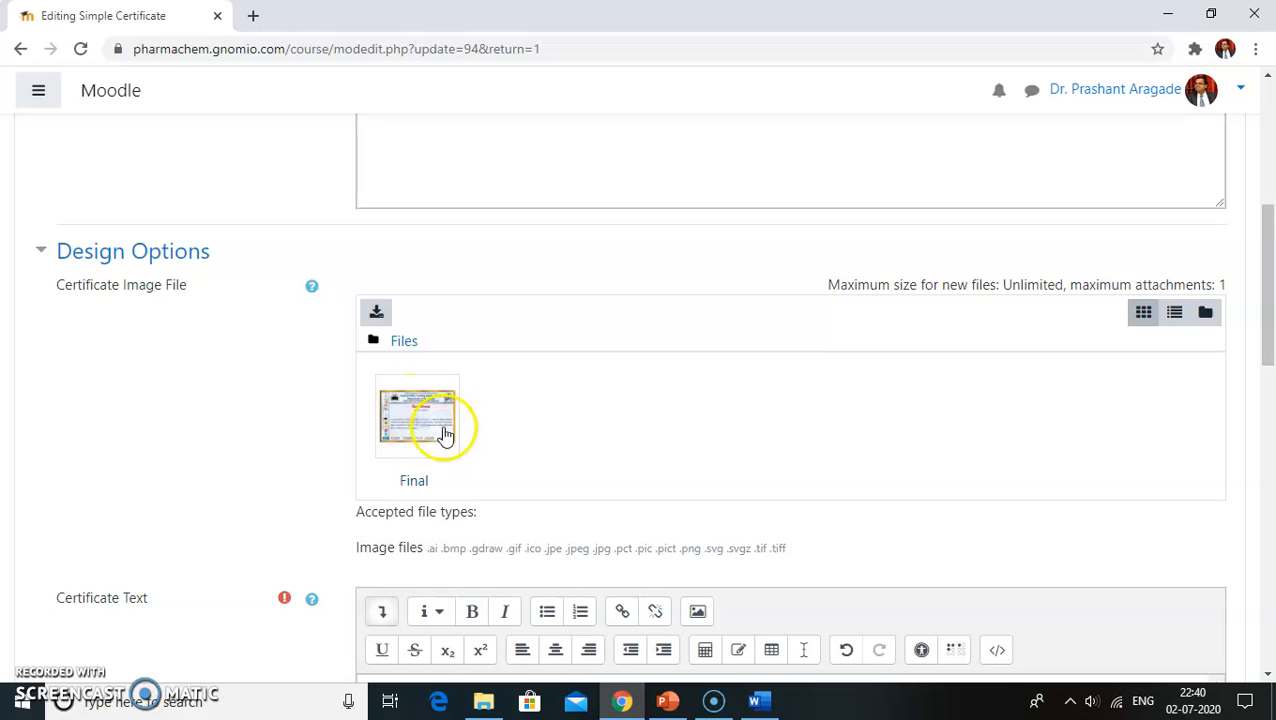
{"action": "scroll", "coordinate": [423, 425], "scroll_direction": "down", "scroll_amount": 3}
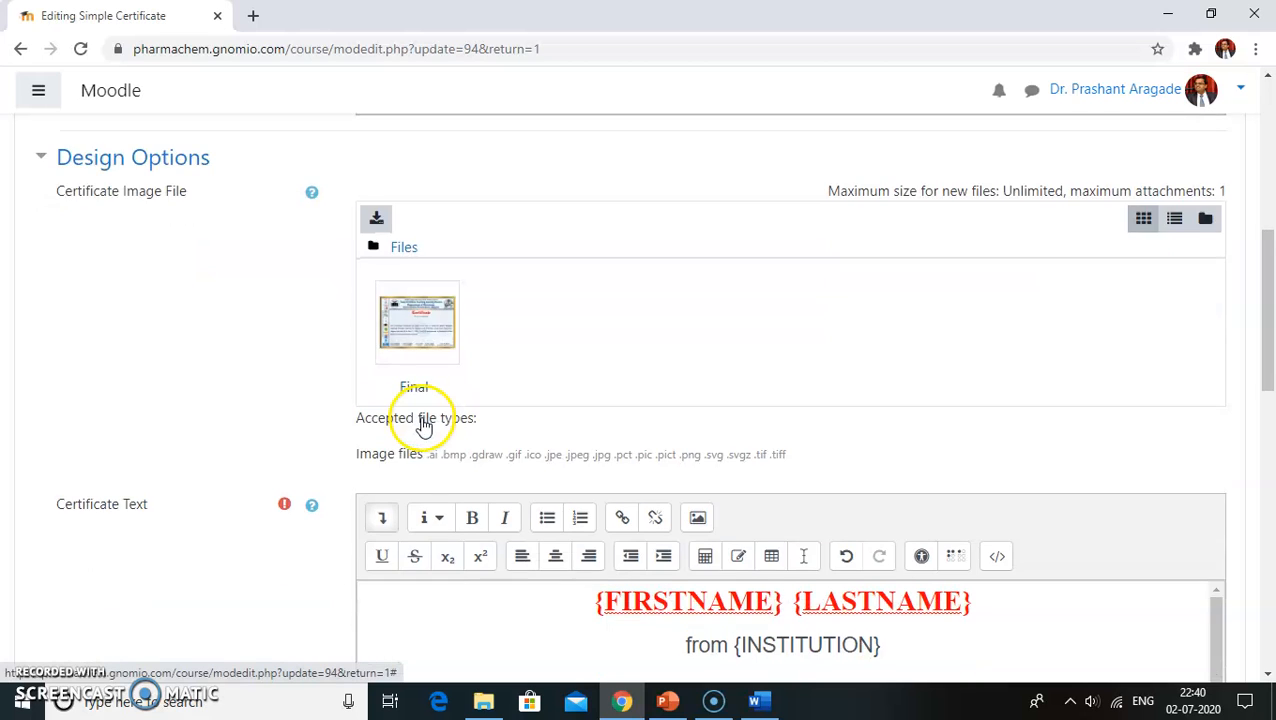
{"action": "scroll", "coordinate": [425, 333], "scroll_direction": "up", "scroll_amount": 1}
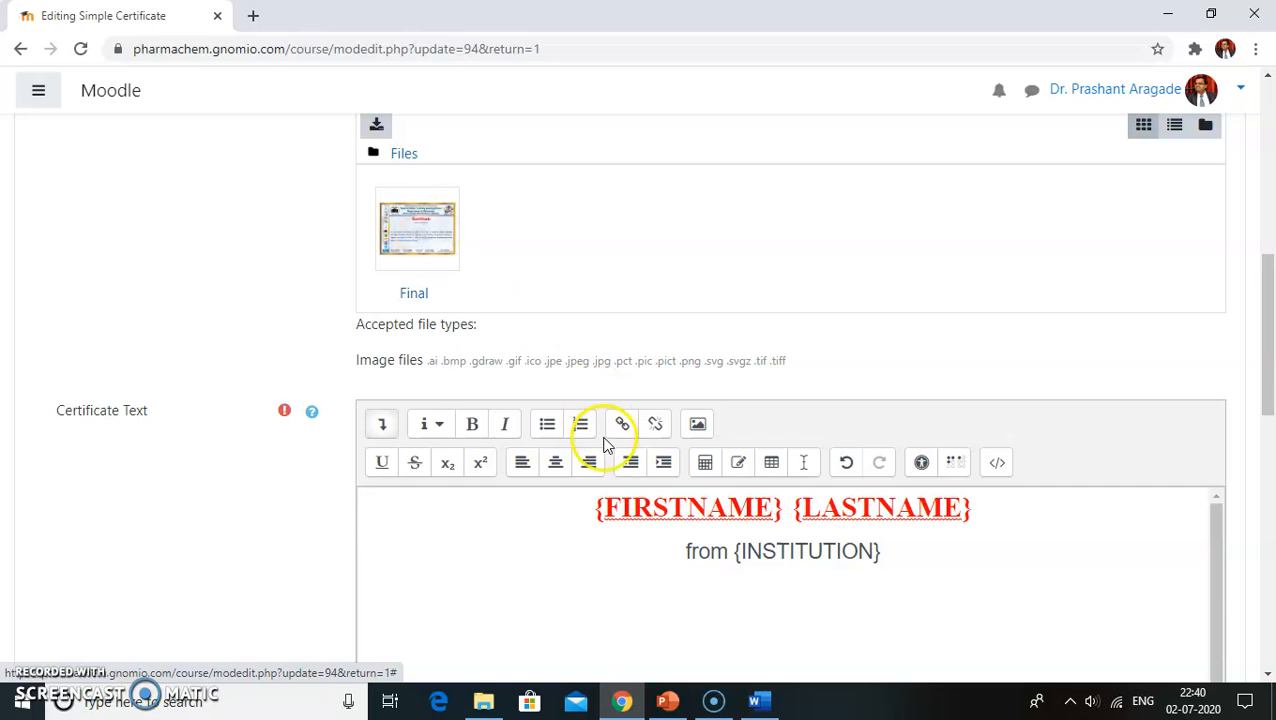
{"action": "scroll", "coordinate": [604, 433], "scroll_direction": "down", "scroll_amount": 1}
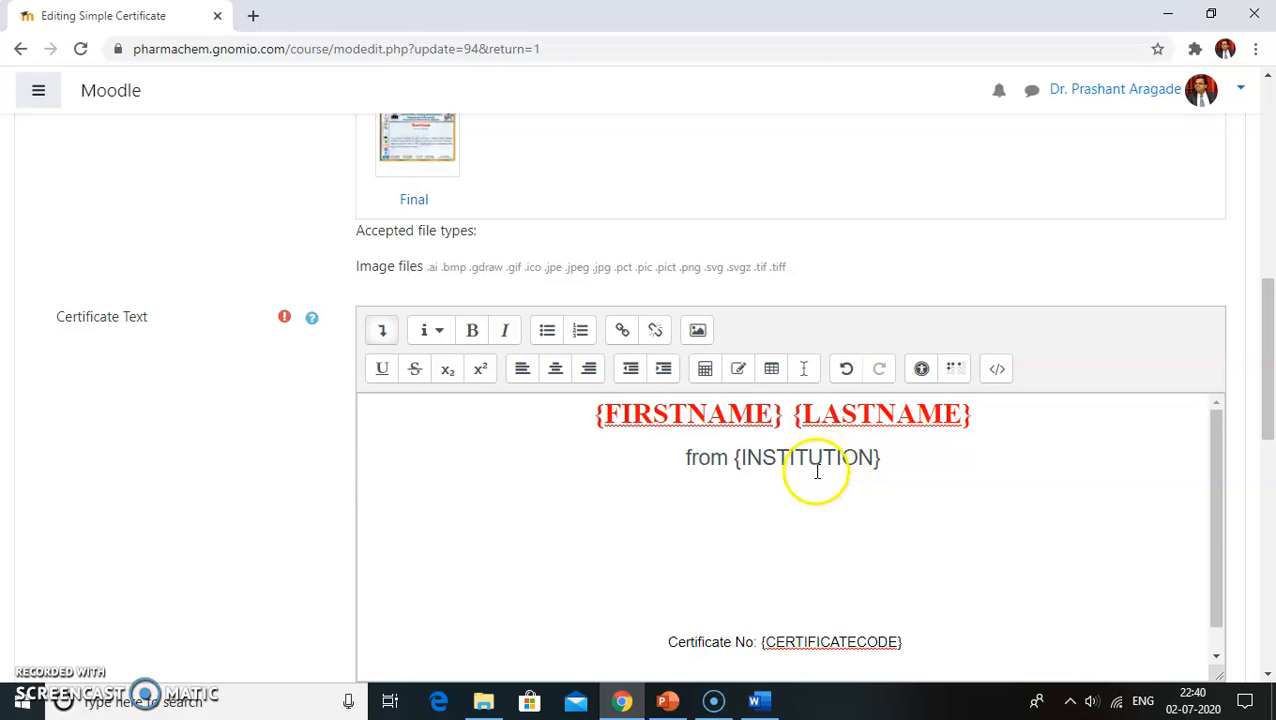
{"action": "scroll", "coordinate": [723, 518], "scroll_direction": "down", "scroll_amount": 1}
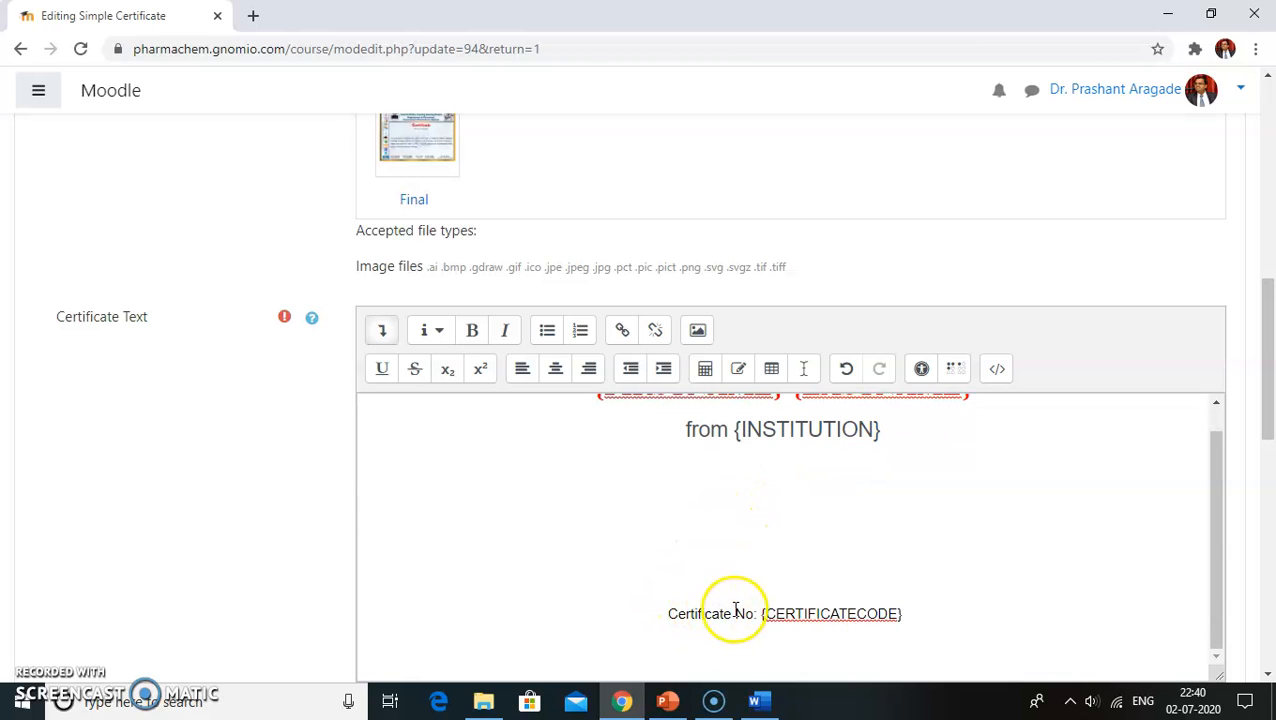
Save and display the certificate, and generate a test certificate from it
{"action": "scroll", "coordinate": [483, 554], "scroll_direction": "down", "scroll_amount": 9}
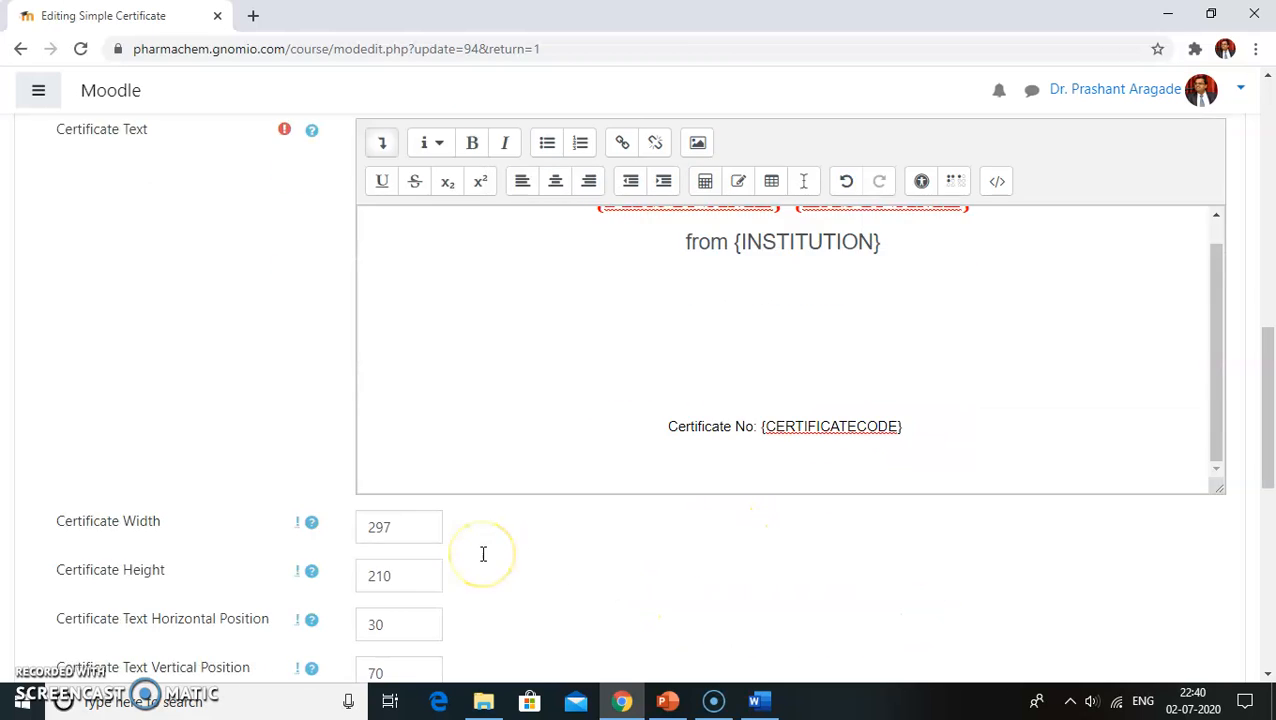
{"action": "left_click", "coordinate": [594, 480]}
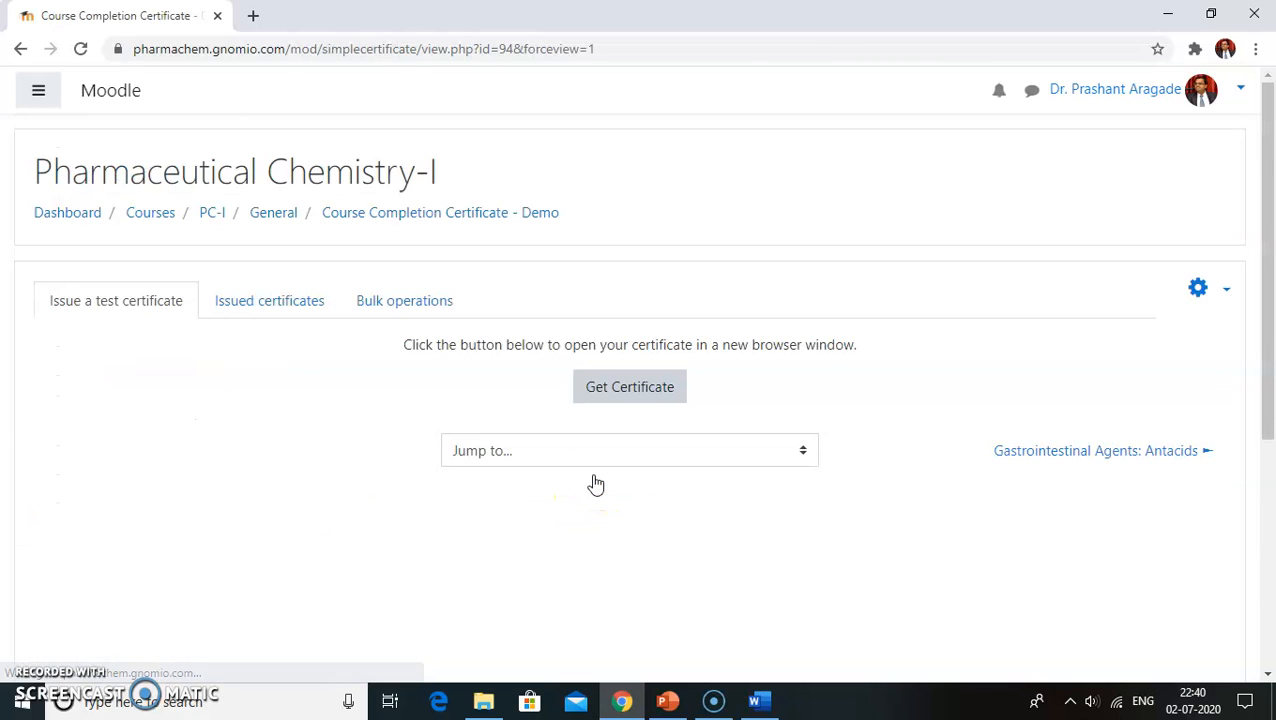
{"action": "left_click", "coordinate": [624, 395]}
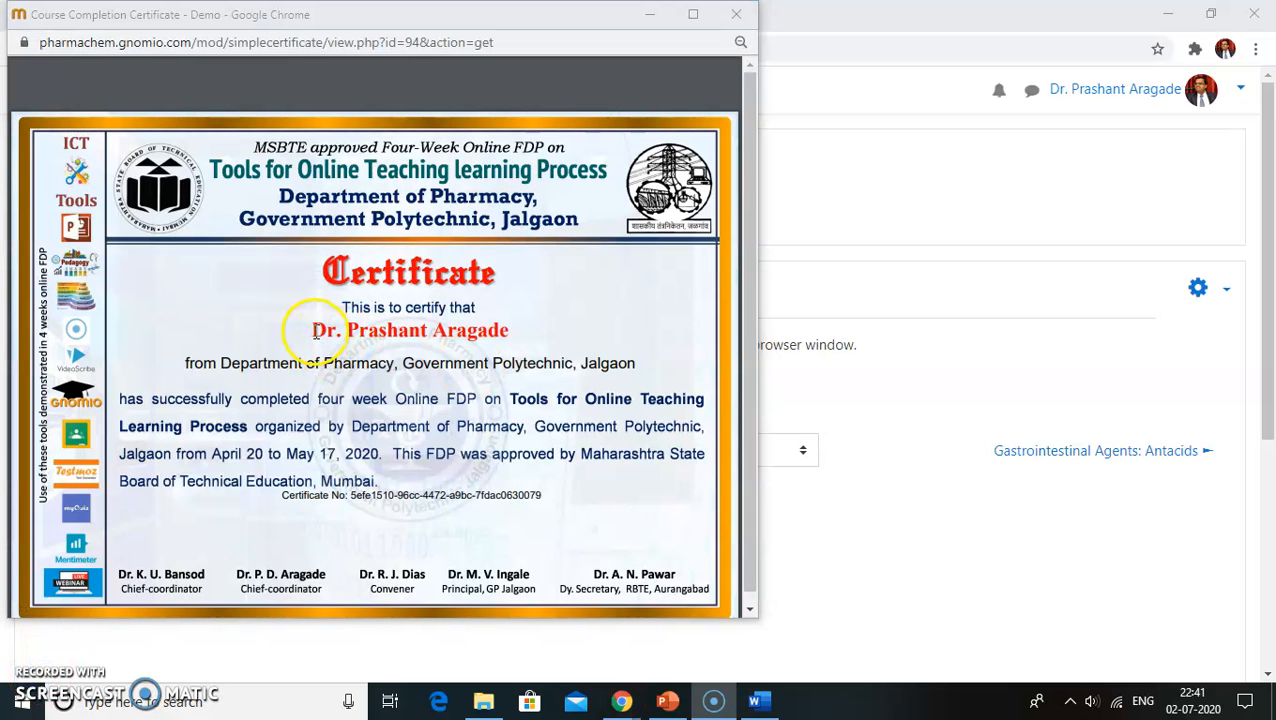
Check the formatting of the participant's name on the test certificate and close its window
{"action": "left_click_drag", "start_coordinate": [314, 332], "coordinate": [503, 328]}
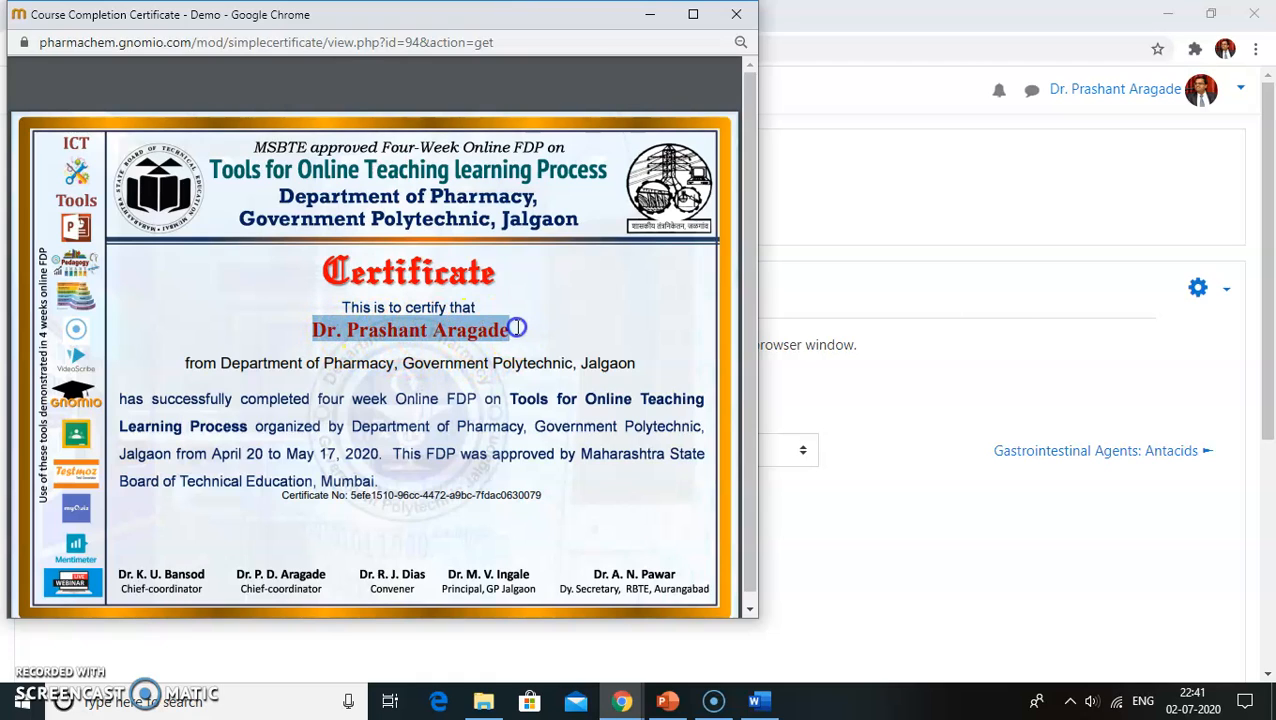
{"action": "left_click", "coordinate": [518, 328]}
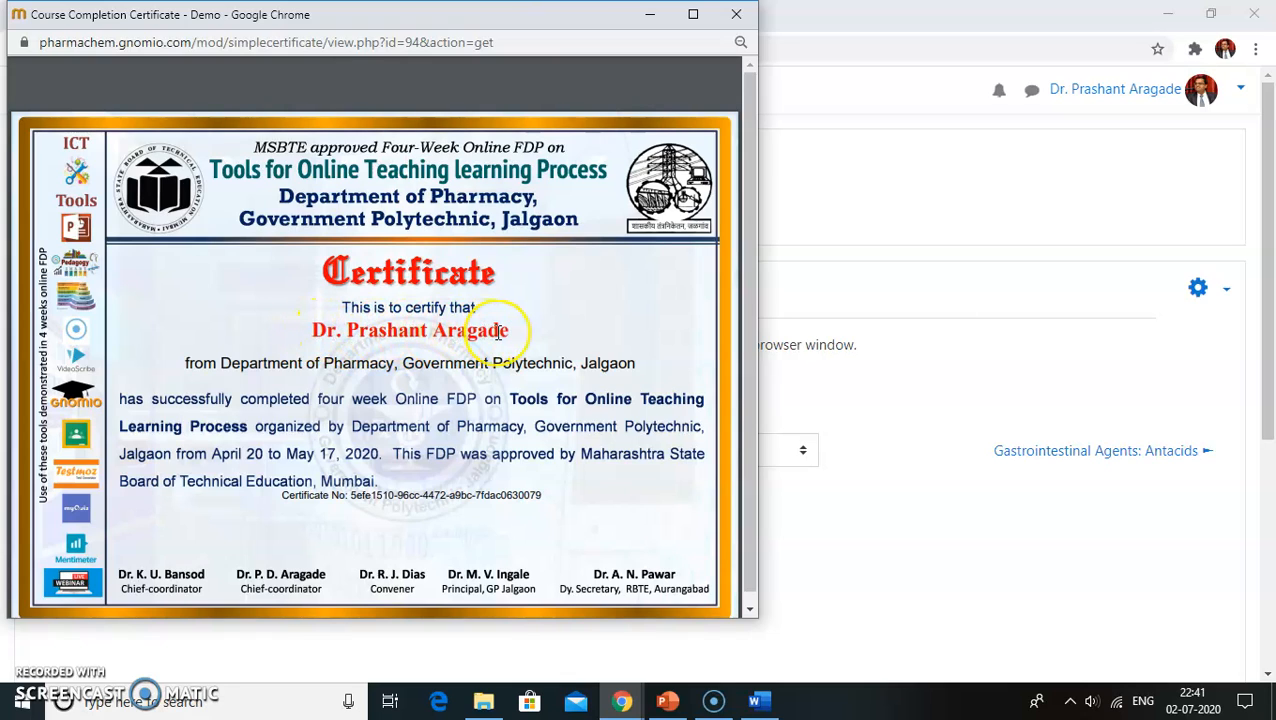
{"action": "left_click", "coordinate": [736, 14]}
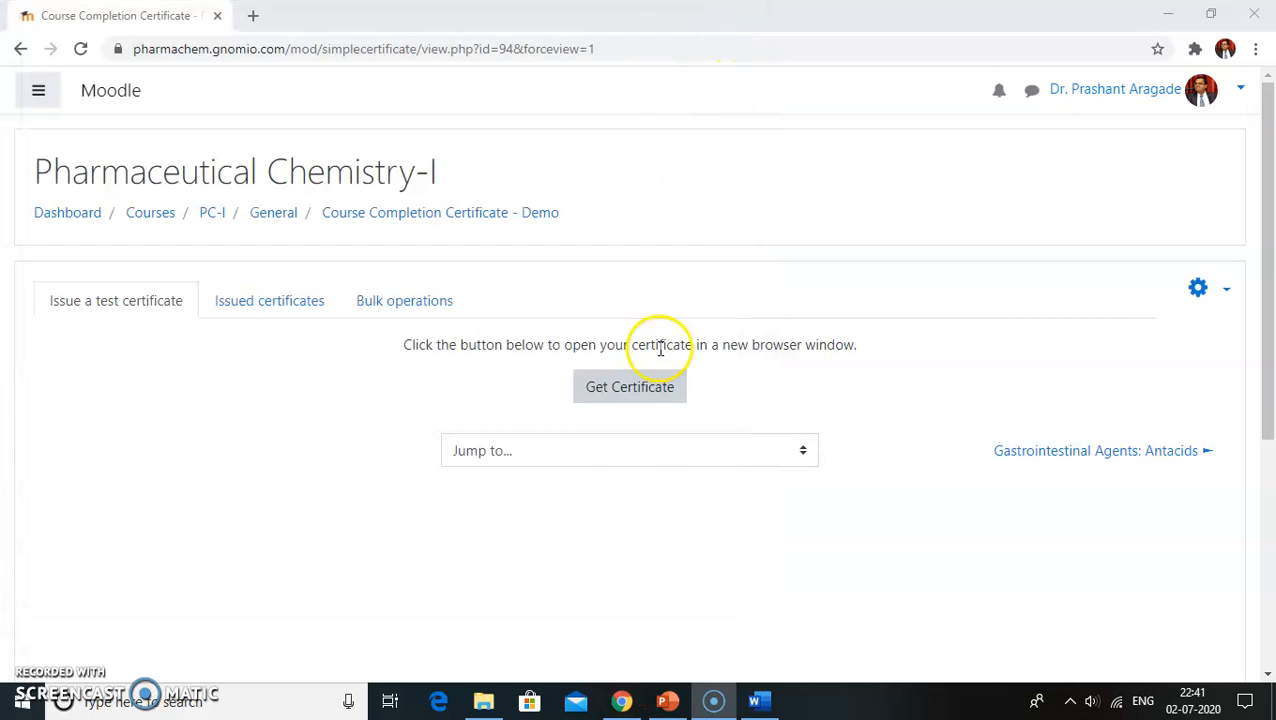